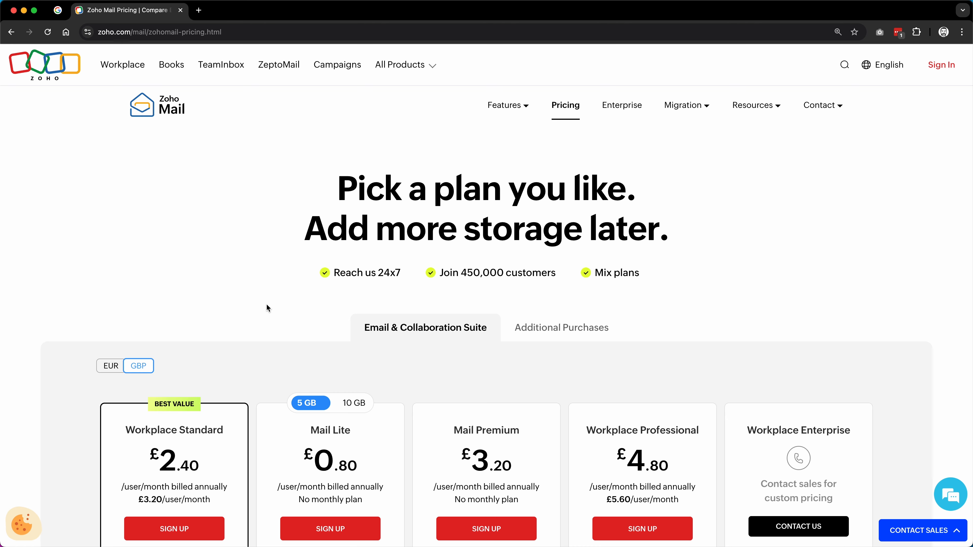
Step: Scroll down the pricing page to the Forever Free Plan: one domain, 5 users, 5 GB
scroll(267, 308, "down", 9)
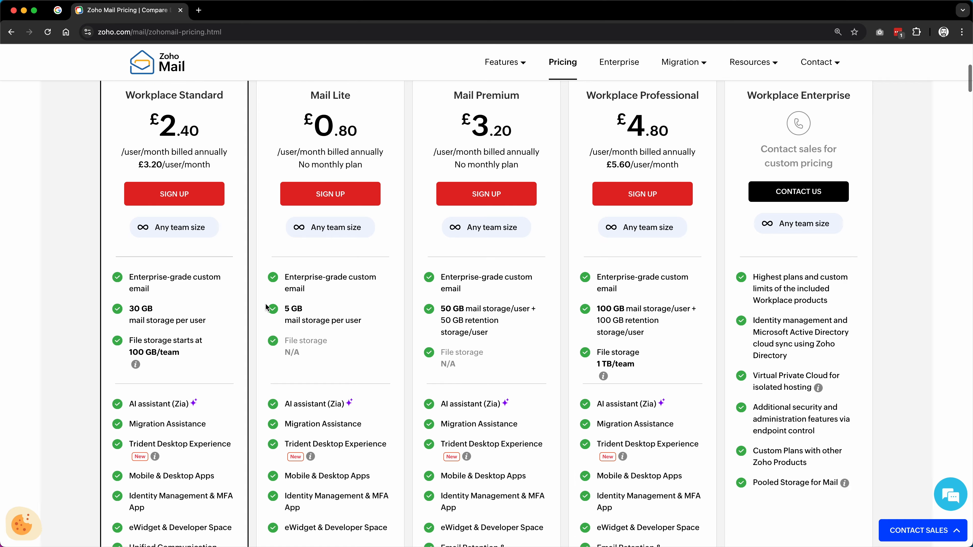
scroll(266, 306, "down", 15)
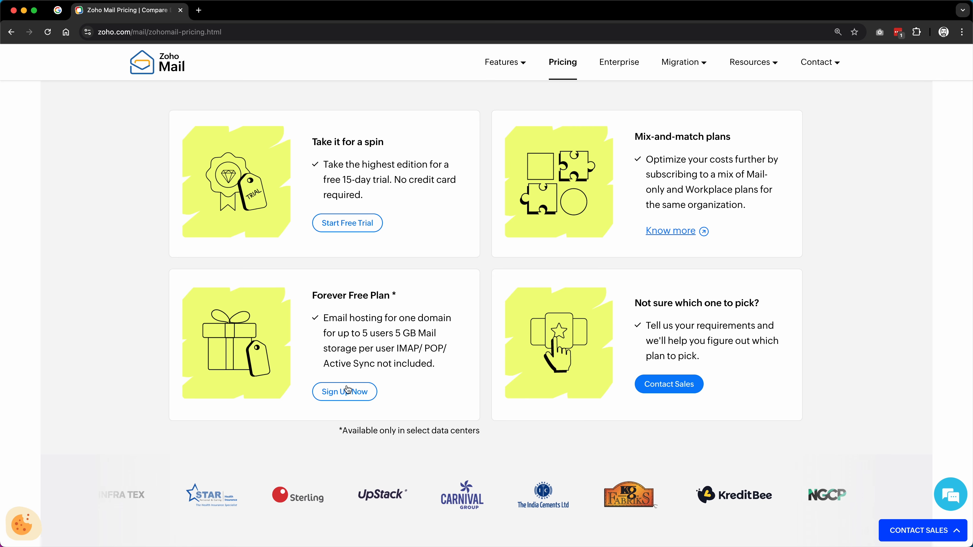
Step: Open the free plan sign-up form, fill in the account details, and agree to the terms
left_click(359, 397)
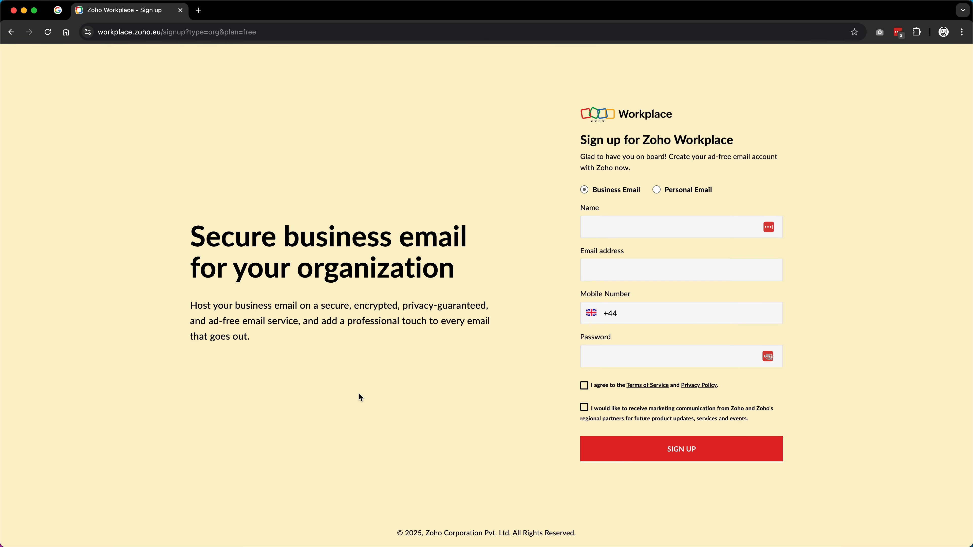
key("Tab")
key("Tab")
key("Tab")
key("Tab")
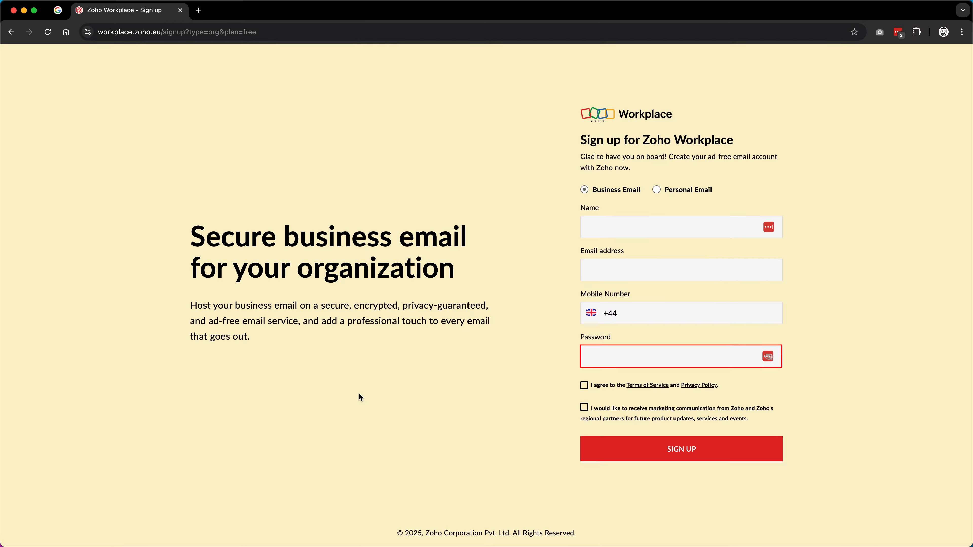
key("Tab")
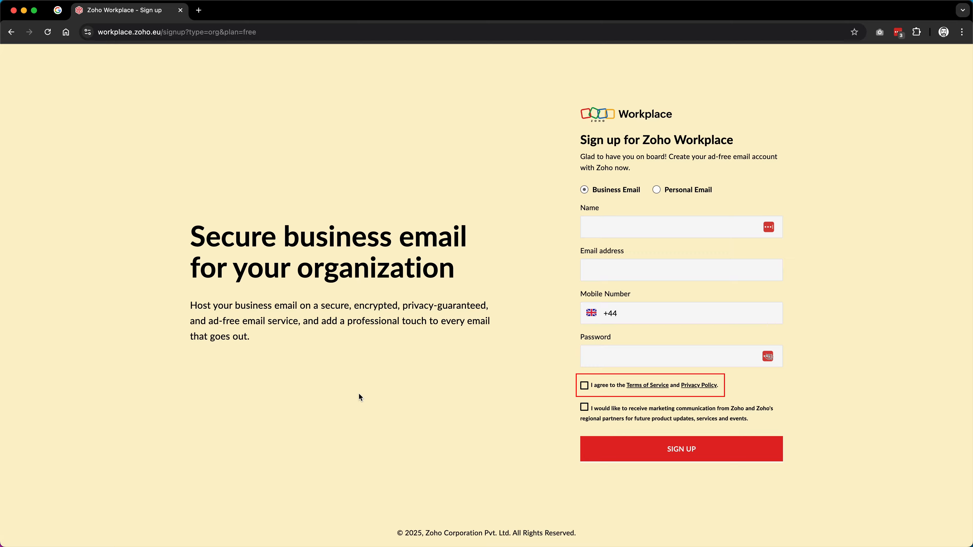
key("Tab")
key("Tab")
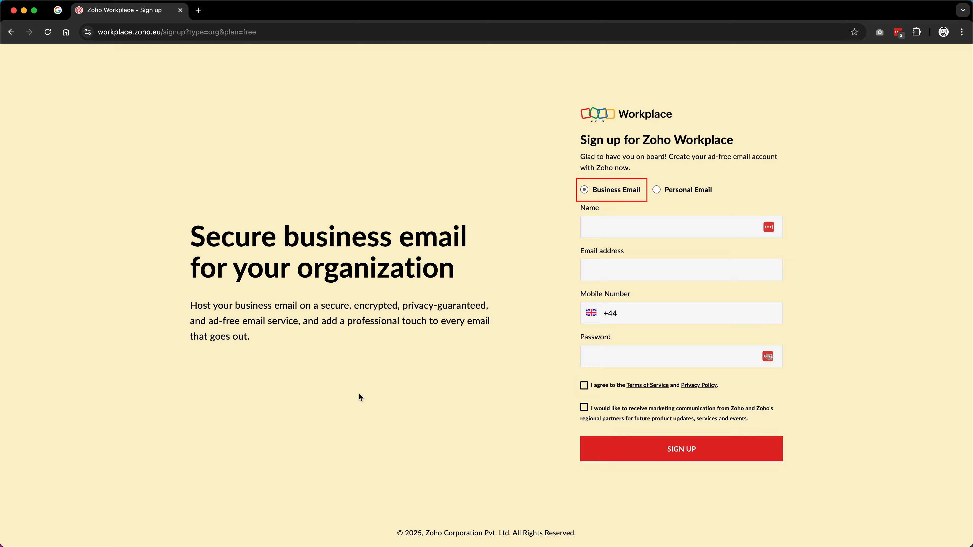
key("Tab")
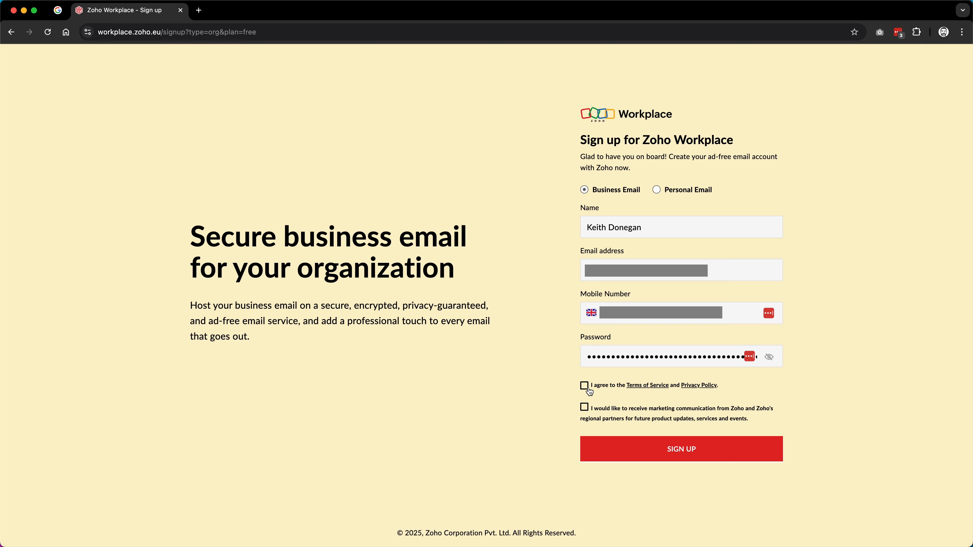
left_click(587, 387)
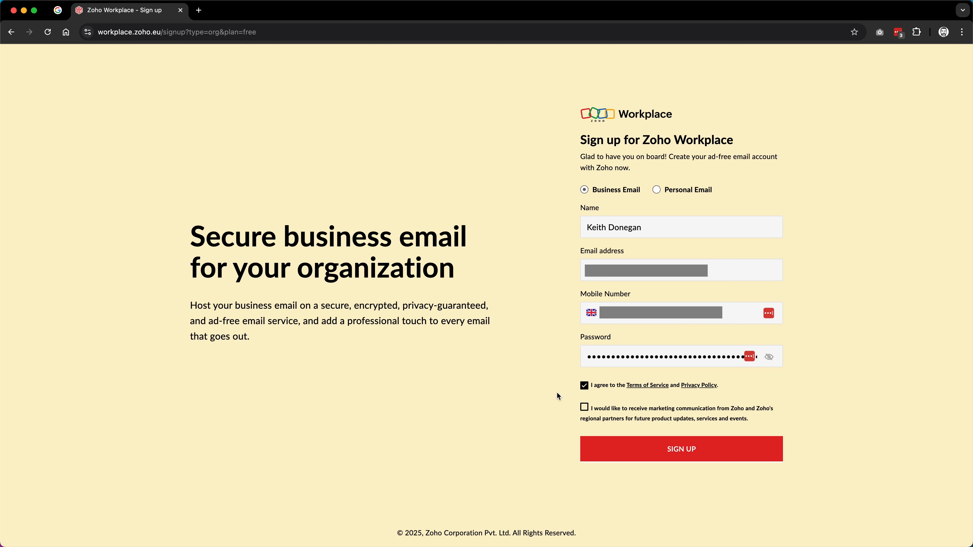
Step: Submit the sign-up, enter the CAPTCHA, and verify with the mobile one-time code
left_click(629, 455)
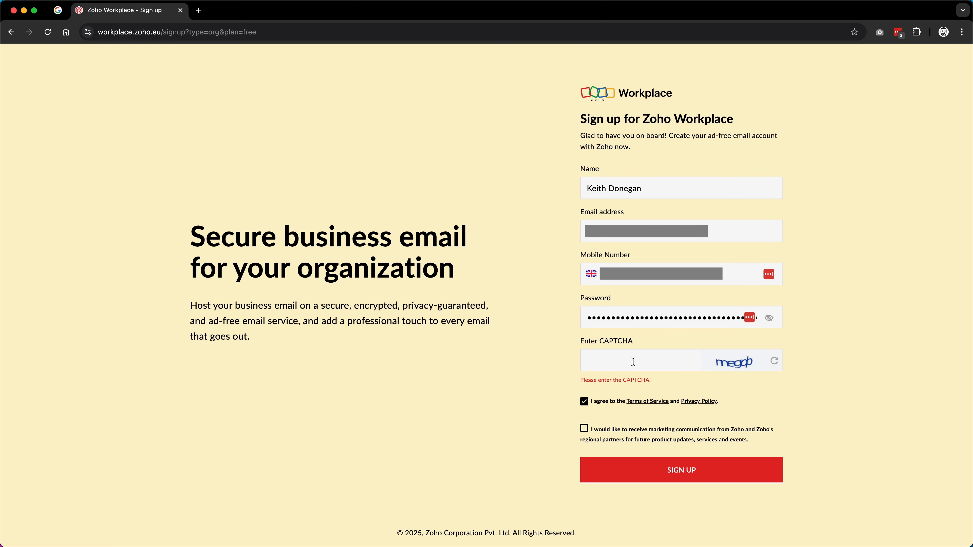
left_click(634, 362)
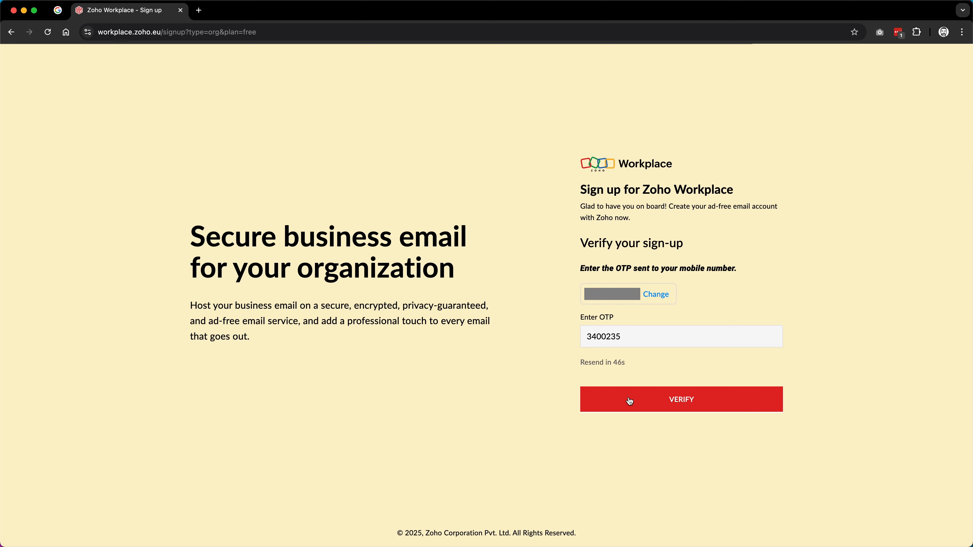
left_click(637, 400)
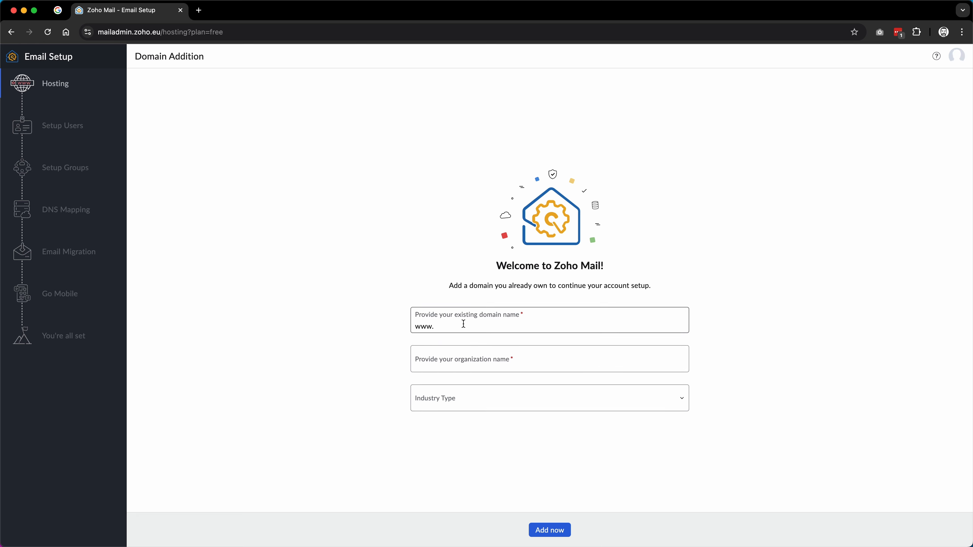
Step: Enter the existing website domain and the organisation name in the domain form
type("keithdonegan.com")
key("Tab")
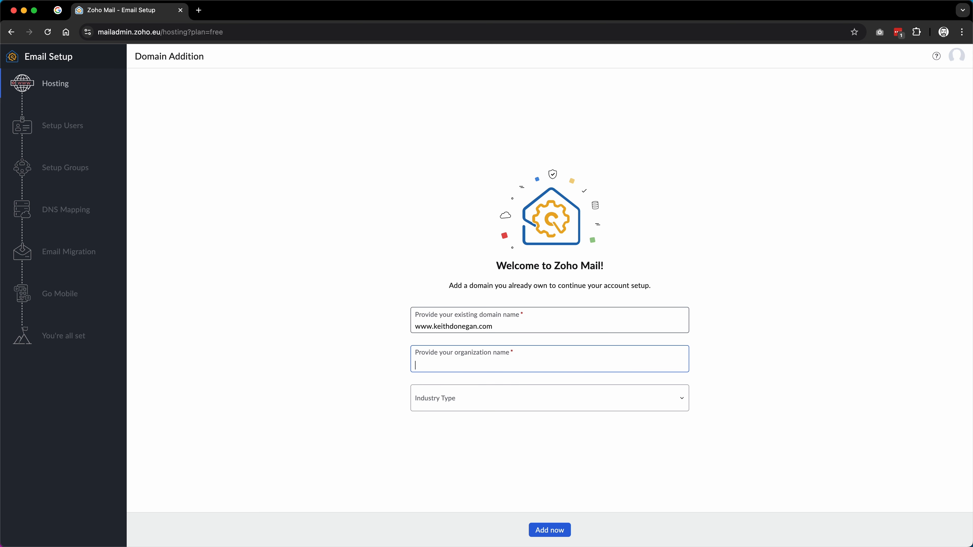
type("Keith Donegan")
key("Tab")
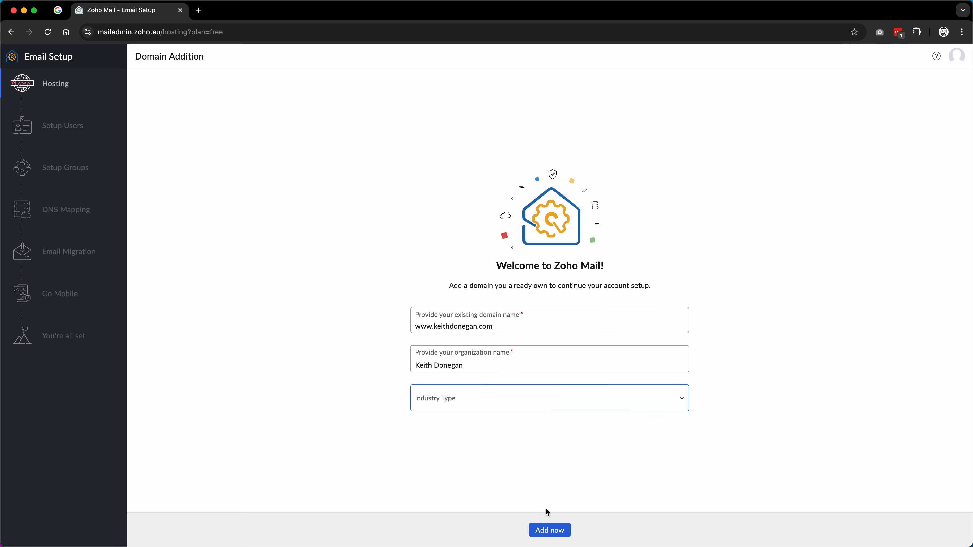
Step: Set the industry to Marketing & Advertising, add the domain, and proceed to verification
left_click(548, 530)
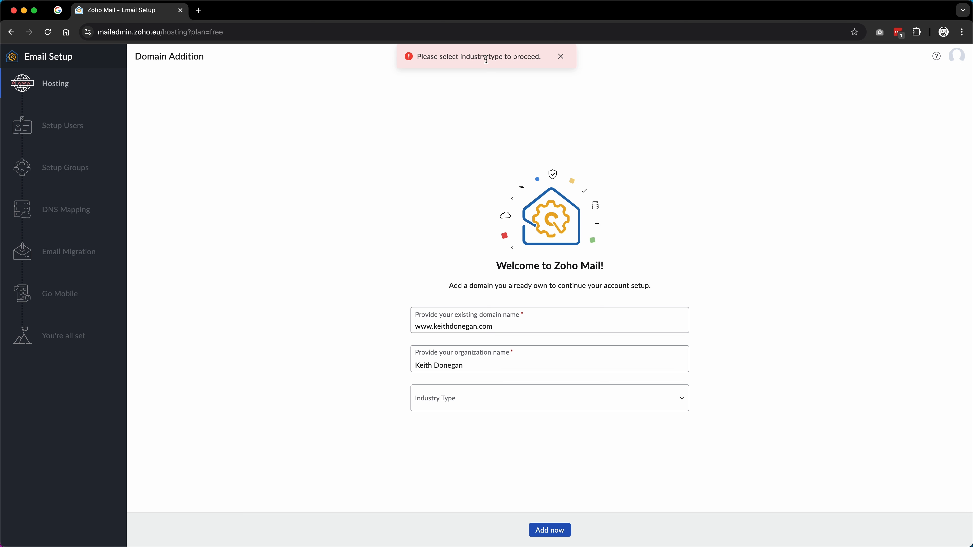
left_click(504, 400)
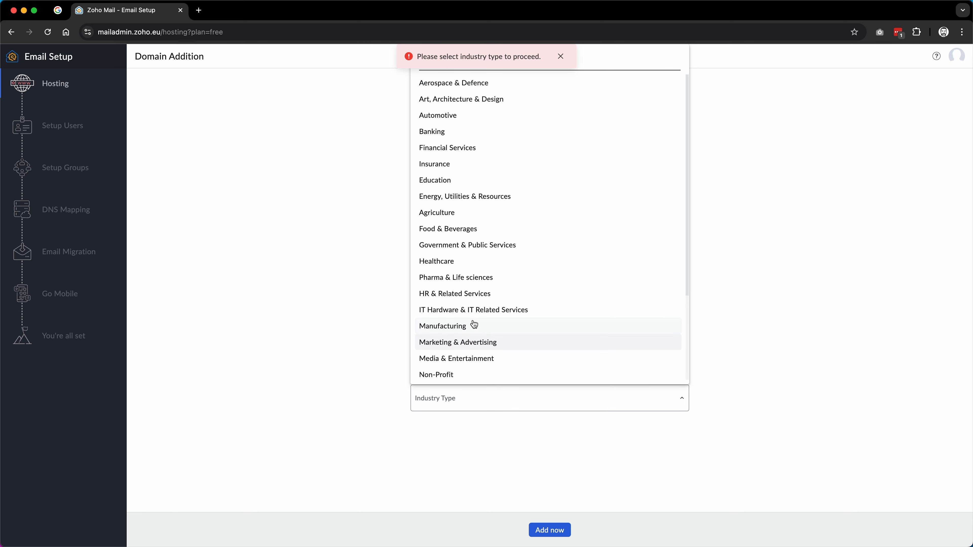
left_click(471, 342)
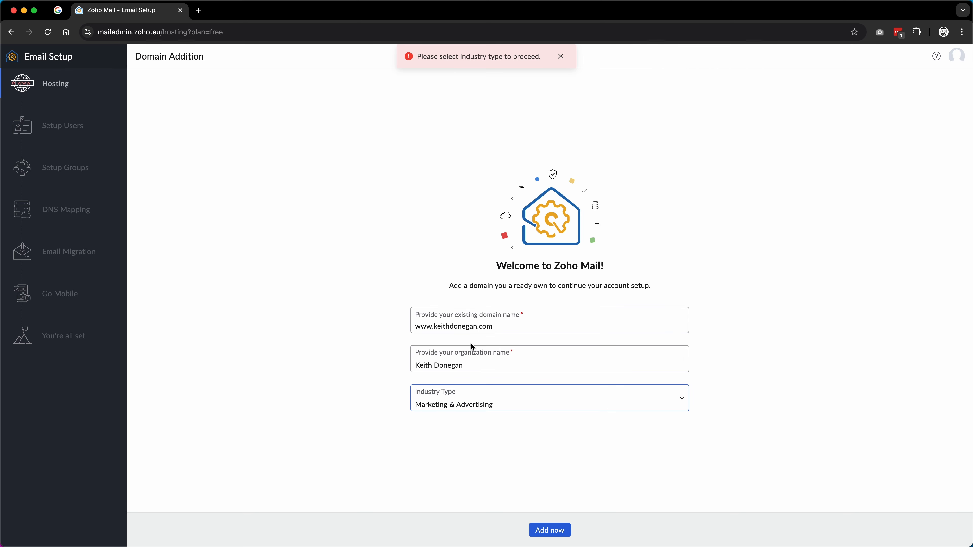
left_click(553, 533)
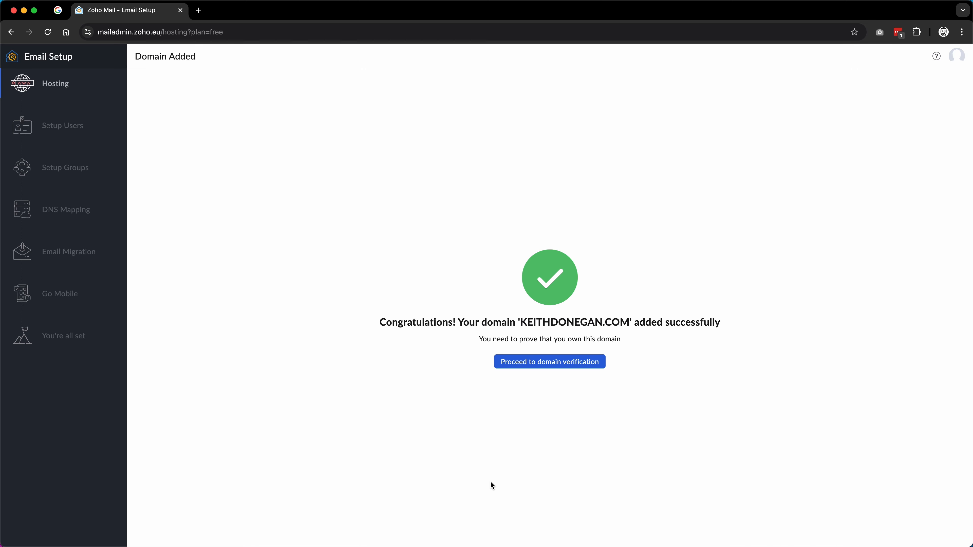
left_click(547, 364)
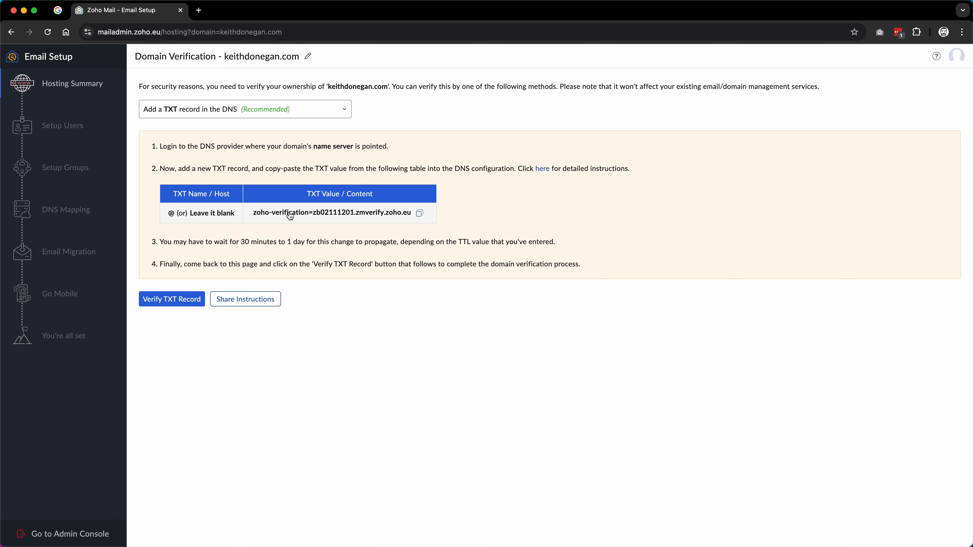
Step: Copy Zoho's TXT verification value and start a search on the cPanel Tools page
left_click(420, 215)
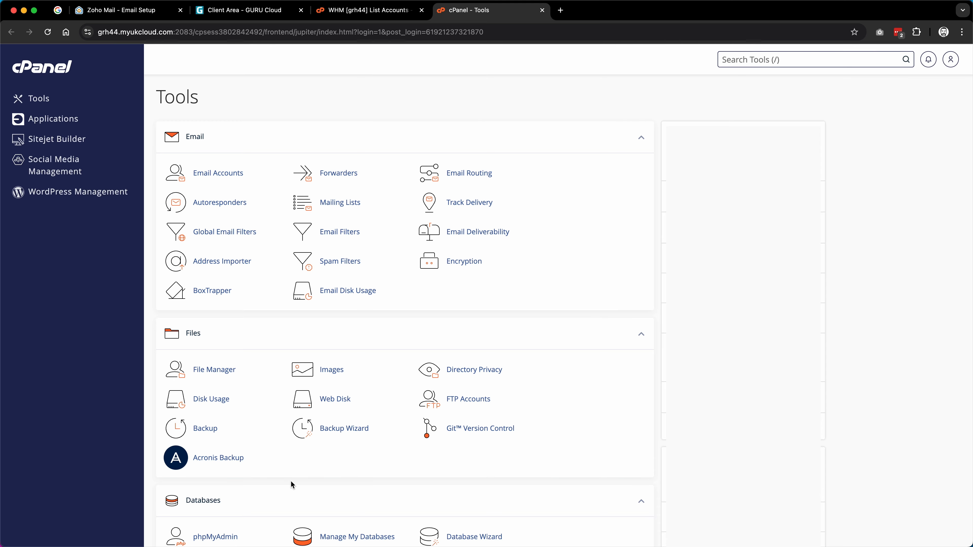
key("super+f")
Step: Open the domain's records in cPanel Zone Editor and start a new TXT record
type("zone")
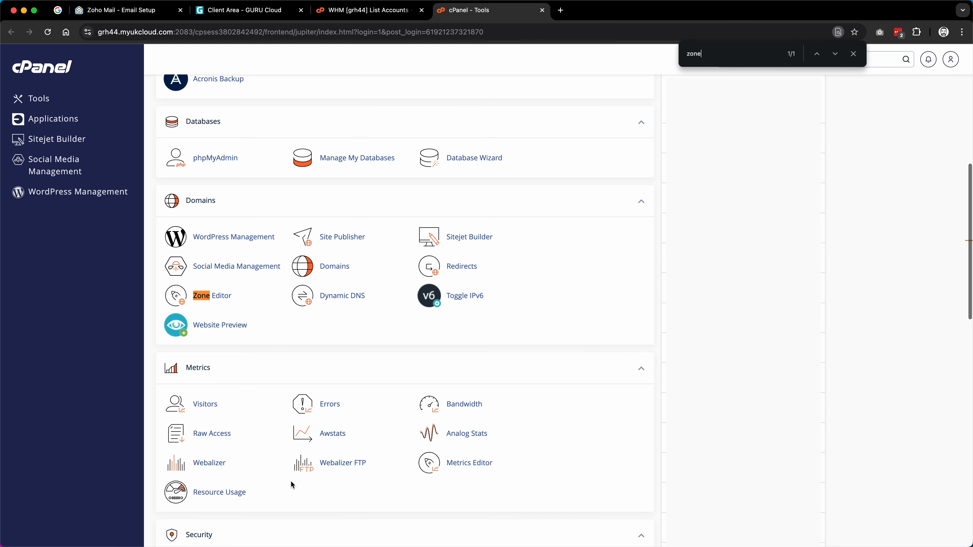
left_click(219, 303)
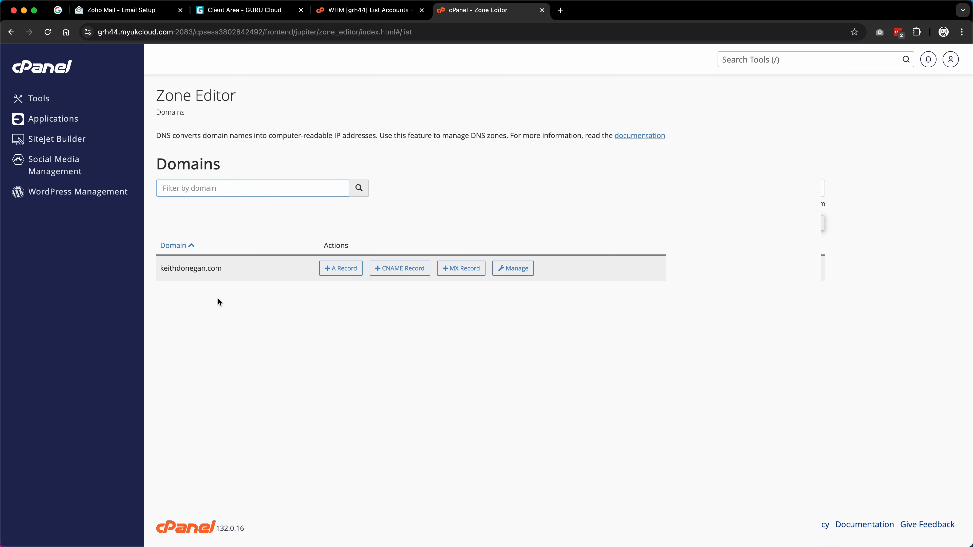
left_click(510, 270)
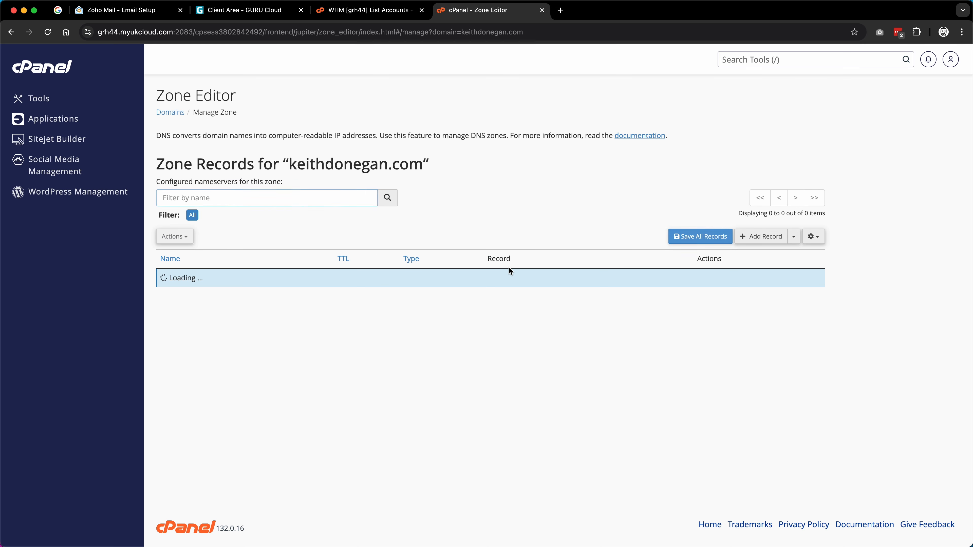
left_click(794, 236)
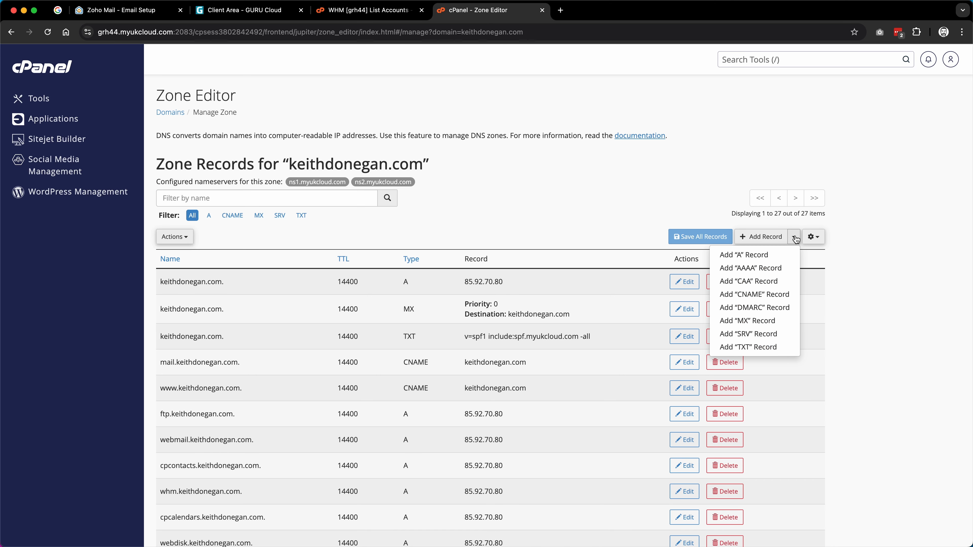
left_click(748, 347)
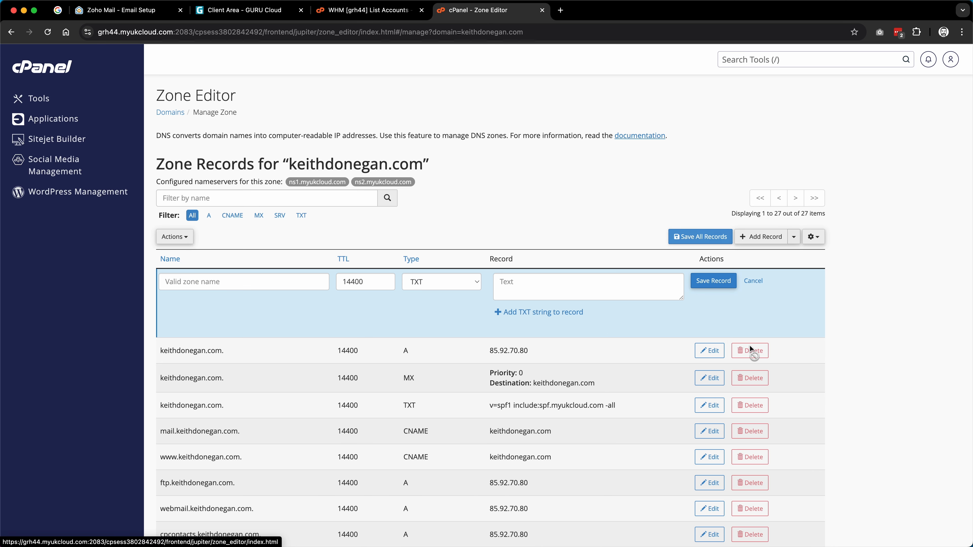
Step: Save a domain TXT record with the pasted zoho-verification value, then have Zoho verify it
left_click(249, 282)
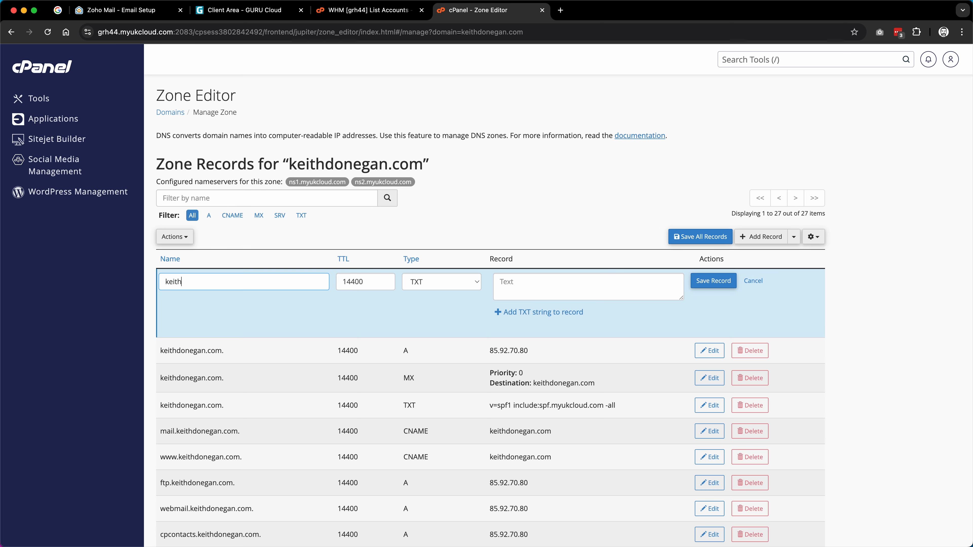
key("Tab")
left_click(540, 292)
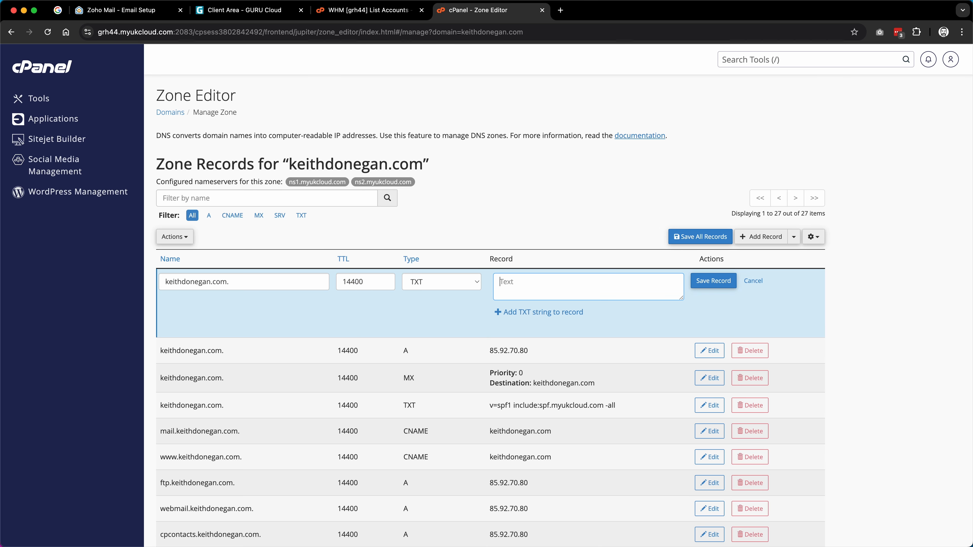
left_click(561, 324)
key("super+v")
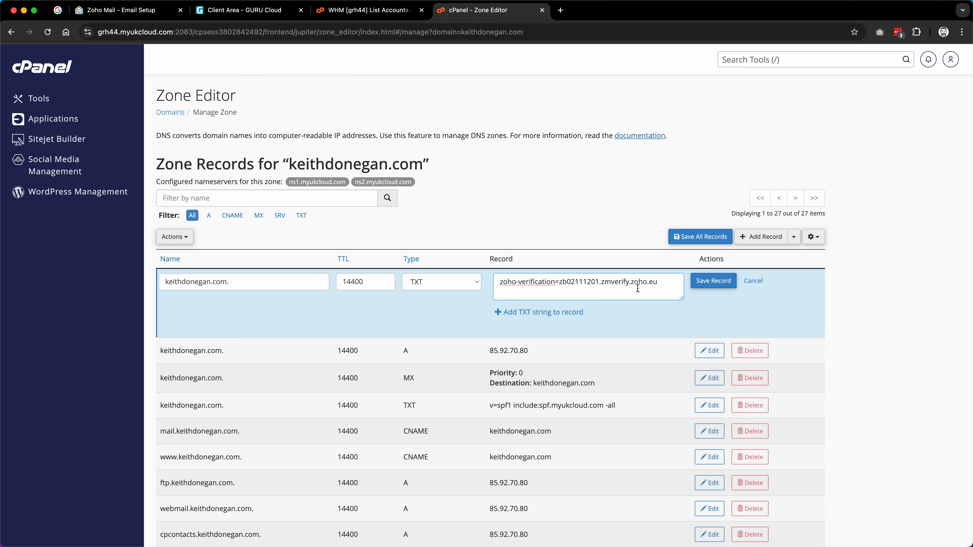
left_click(715, 283)
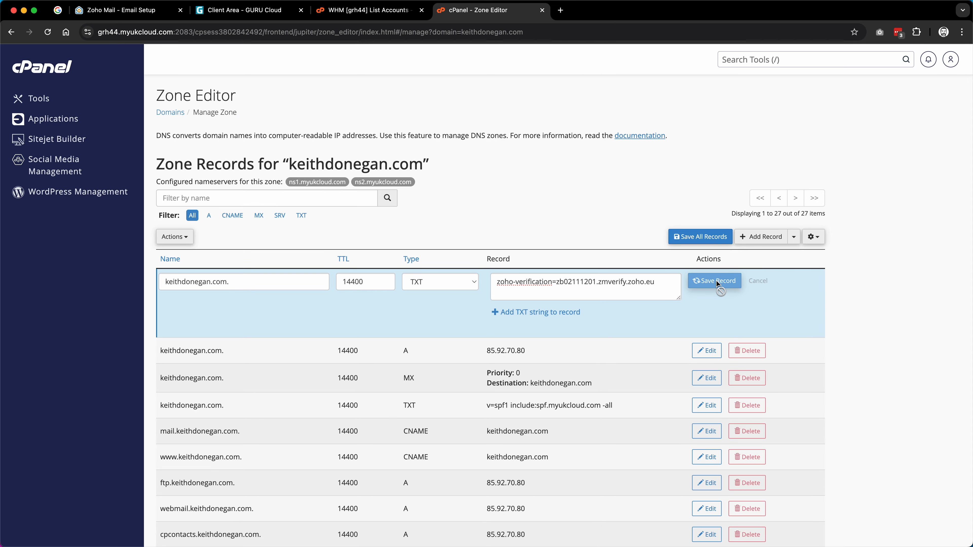
key("super+1")
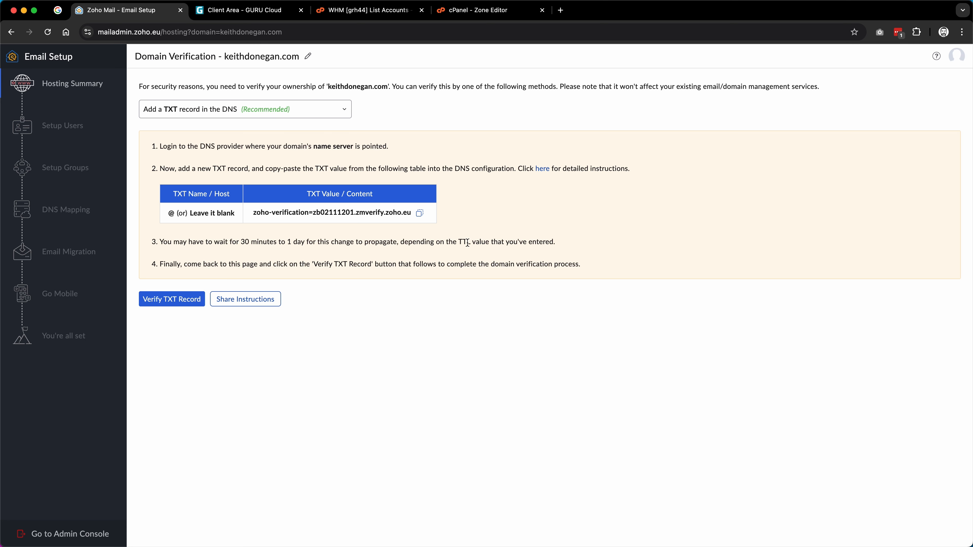
left_click(177, 302)
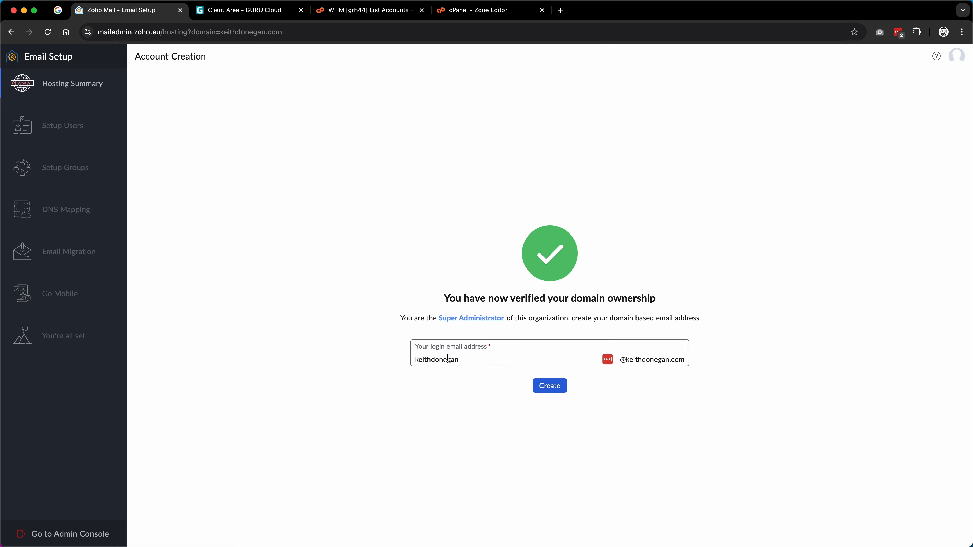
Step: Shorten the admin login address name and create the domain-based administrator account
key("BackSpace")
key("BackSpace")
key("BackSpace")
key("BackSpace")
key("BackSpace")
key("BackSpace")
key("BackSpace")
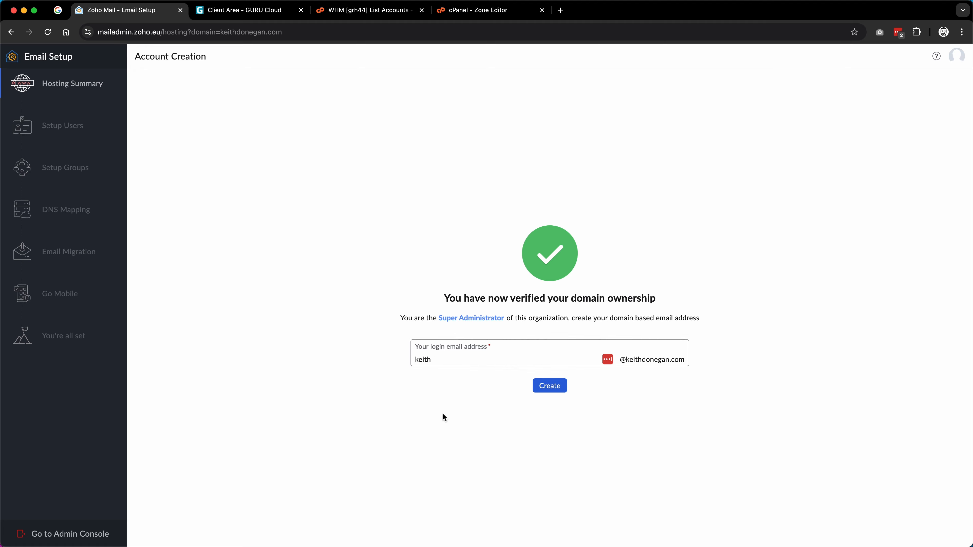
left_click(553, 389)
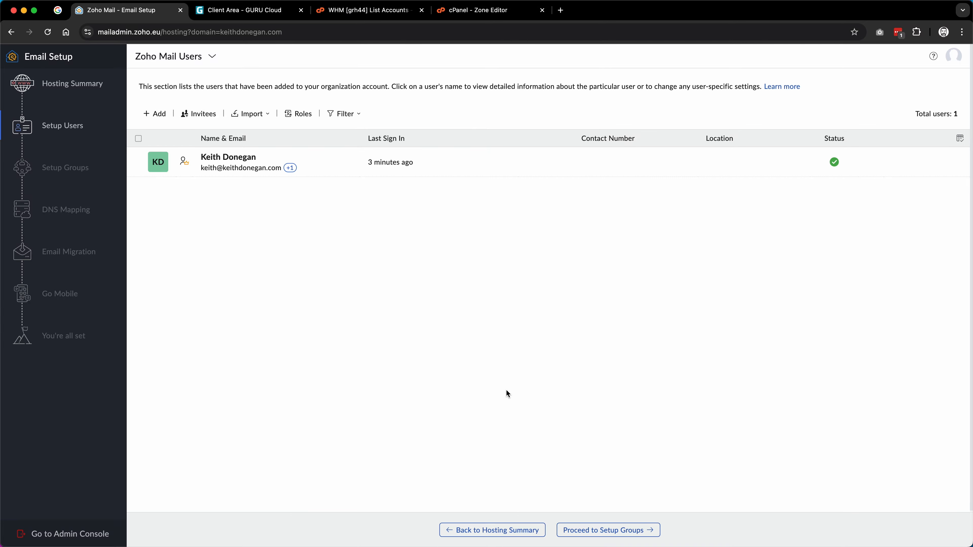
Step: Proceed past Setup Users and Setup Groups to the DNS Mapping step
left_click(595, 532)
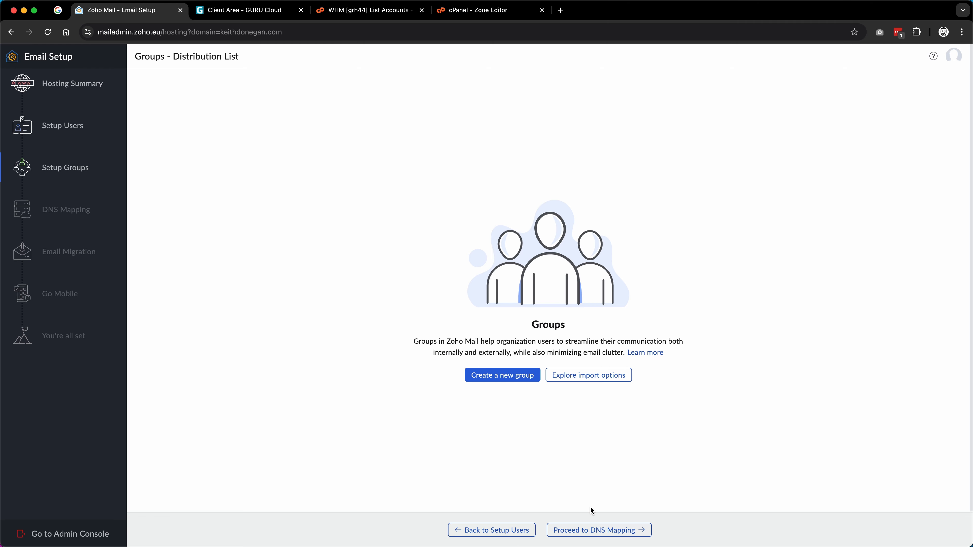
left_click(588, 530)
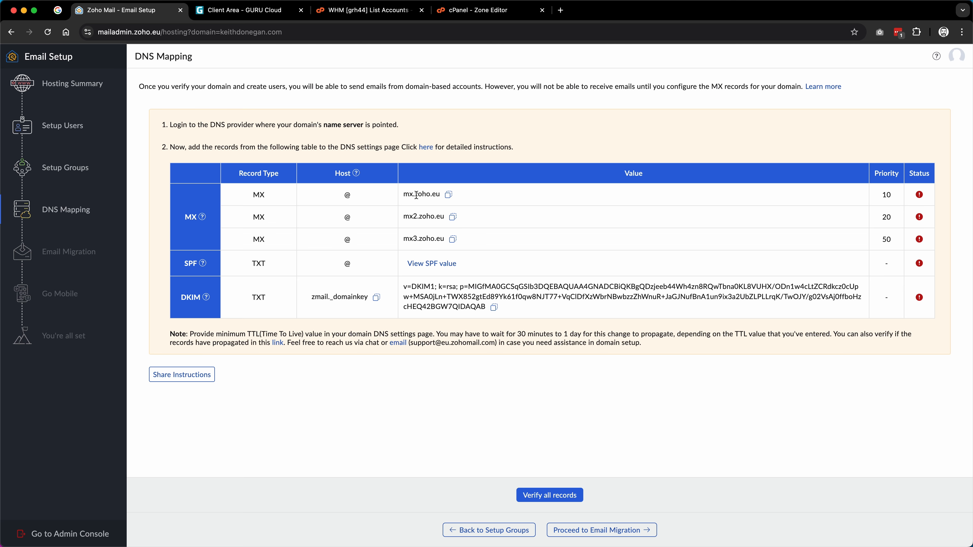
Step: Copy the mx.zoho.eu mail server value and switch to cPanel's Zone Editor
left_click(448, 195)
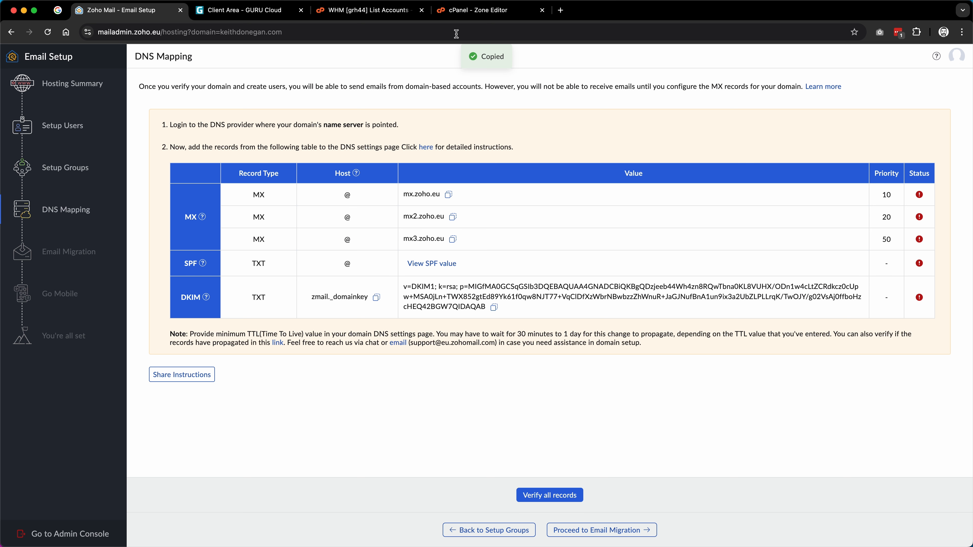
left_click(466, 16)
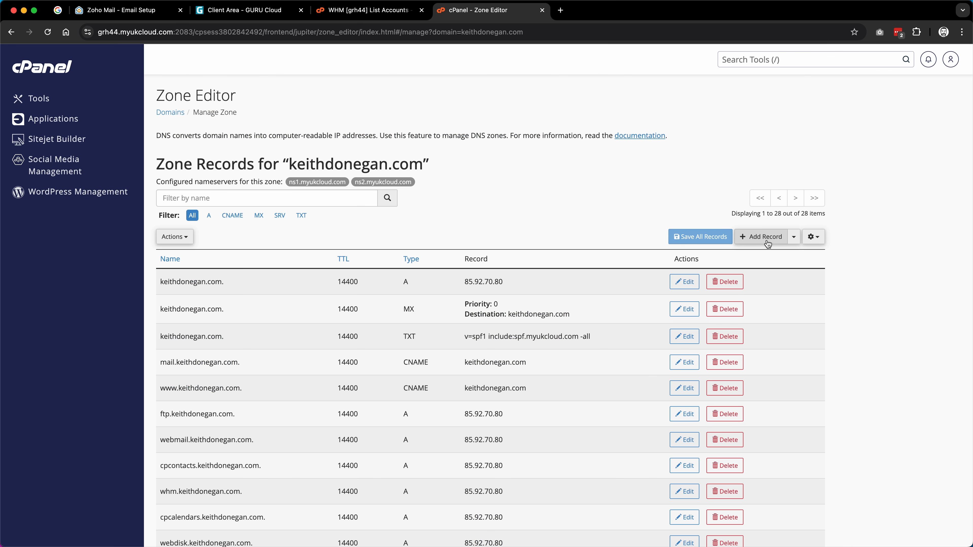
Step: Add an MX record for the domain pointing to mx.zoho.eu with priority 10
left_click(793, 237)
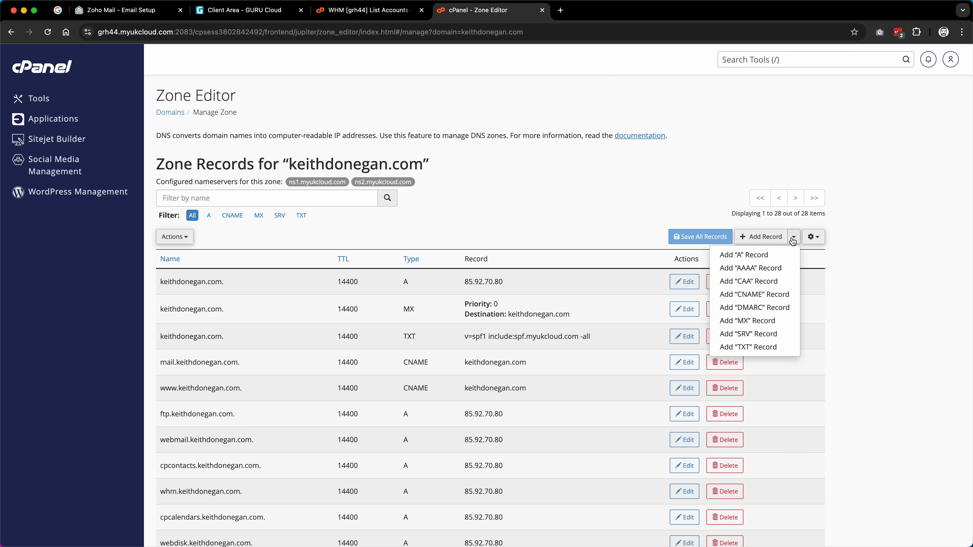
left_click(768, 321)
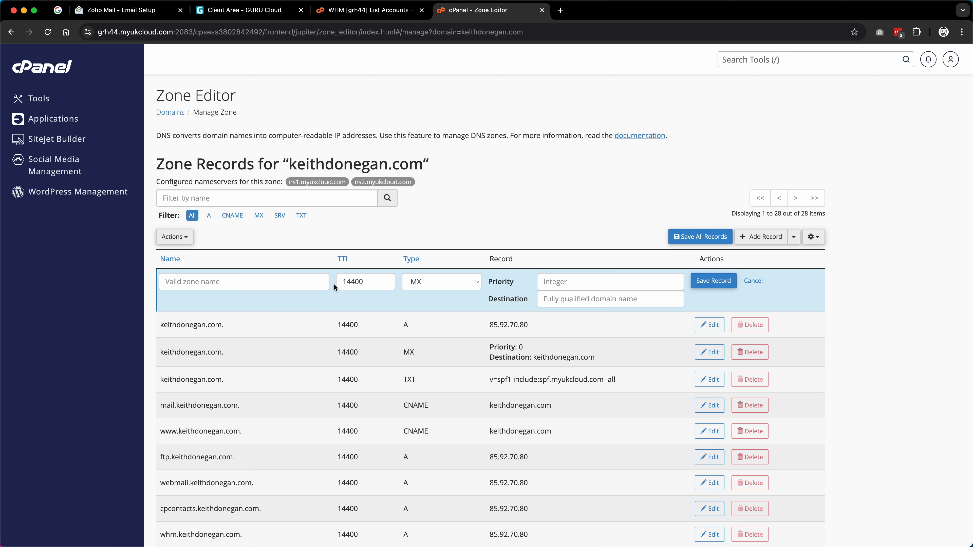
left_click(259, 283)
type("keithdonegan.com")
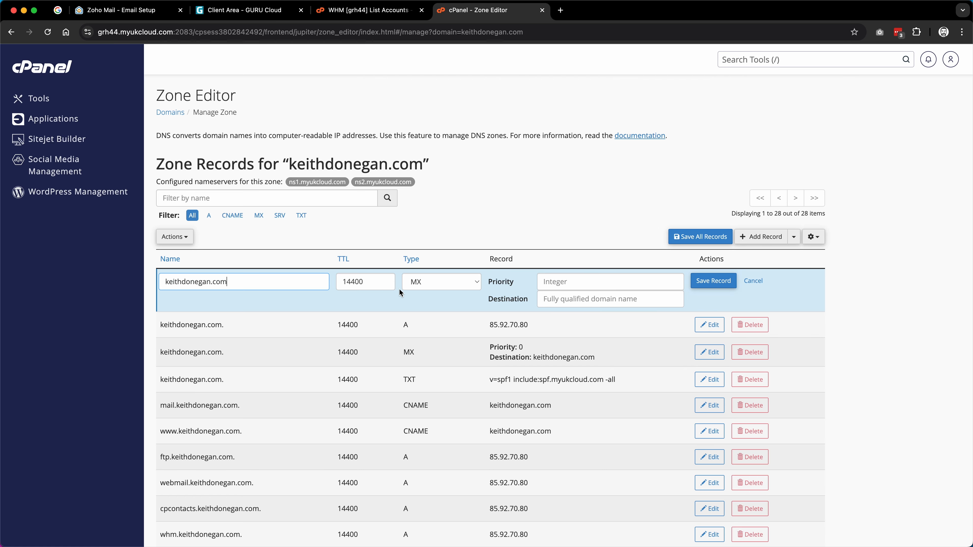
left_click(550, 281)
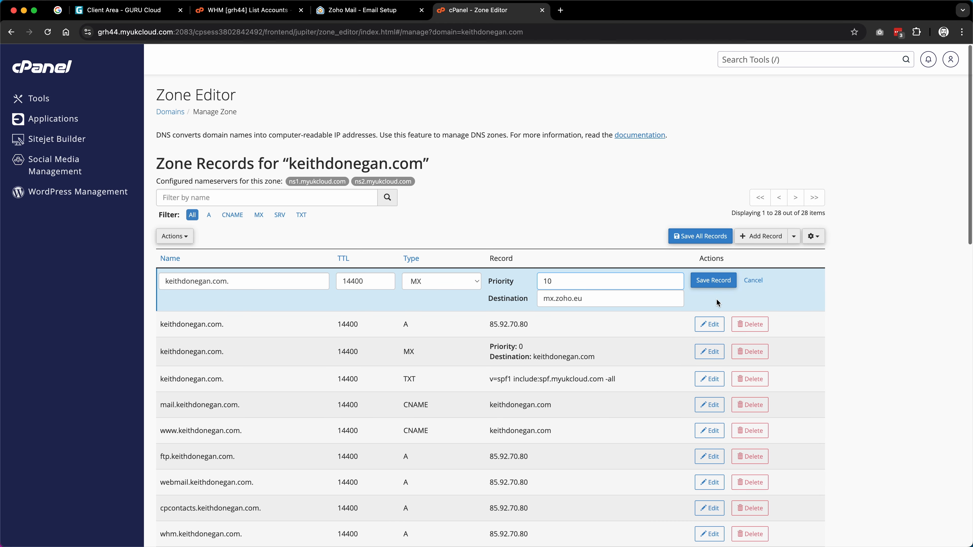
left_click(711, 281)
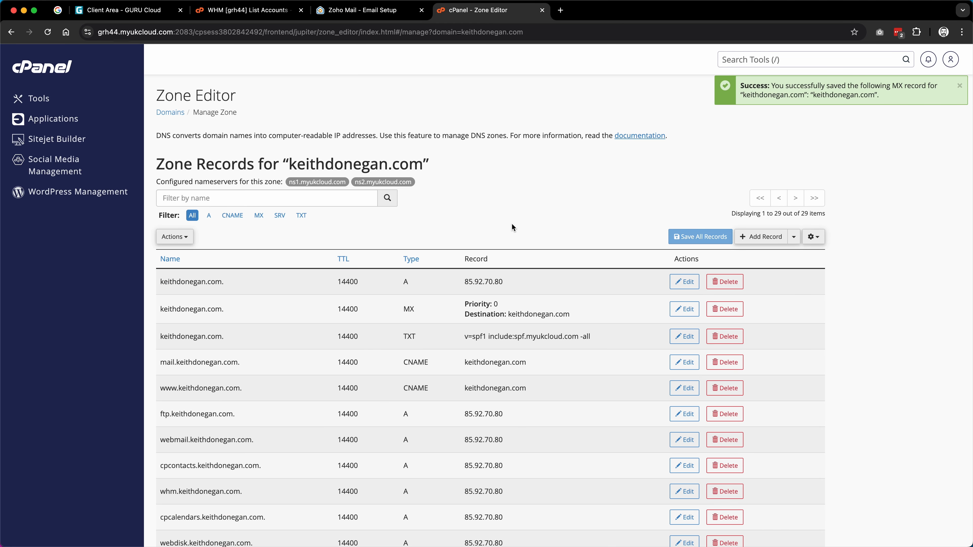
left_click(366, 10)
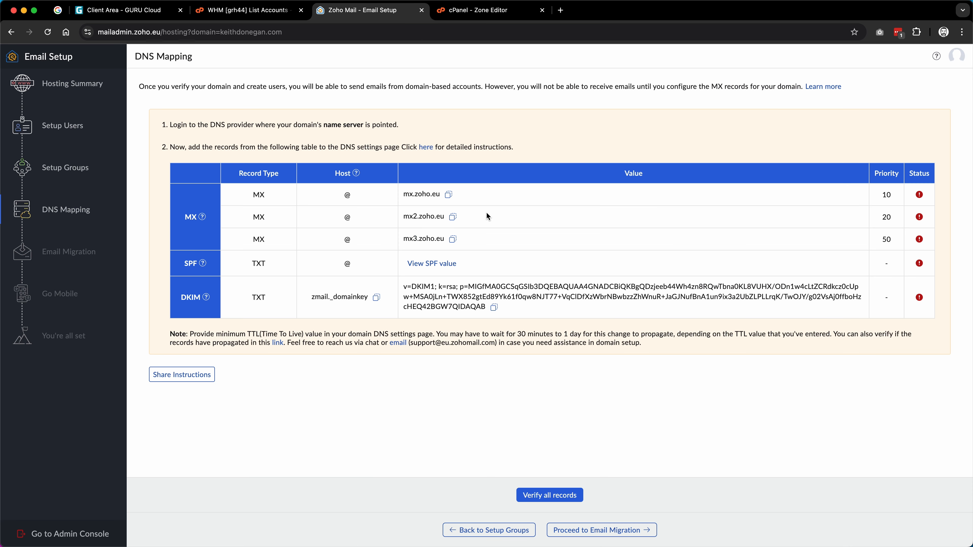
Step: Copy mx2.zoho.eu from Zoho and save it as an MX record with priority 20
left_click(452, 217)
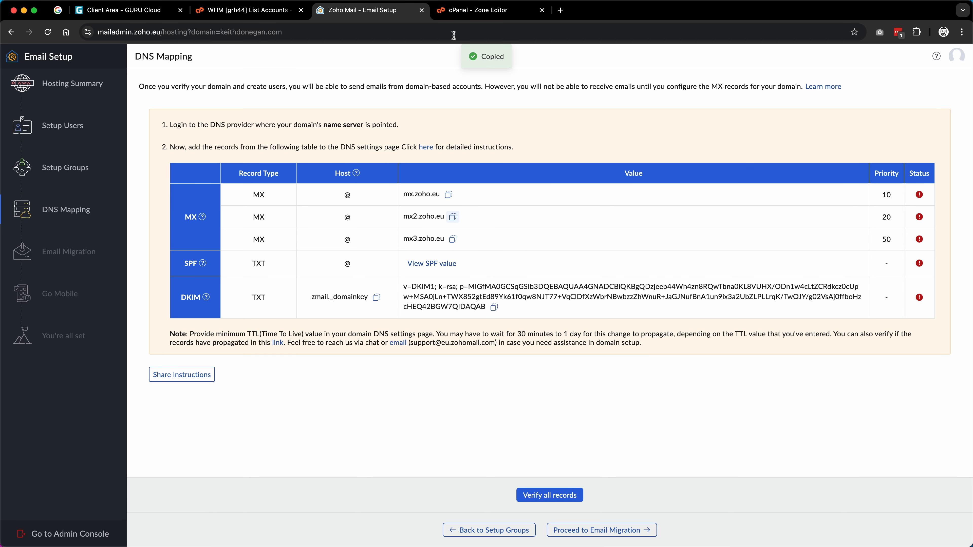
left_click(453, 218)
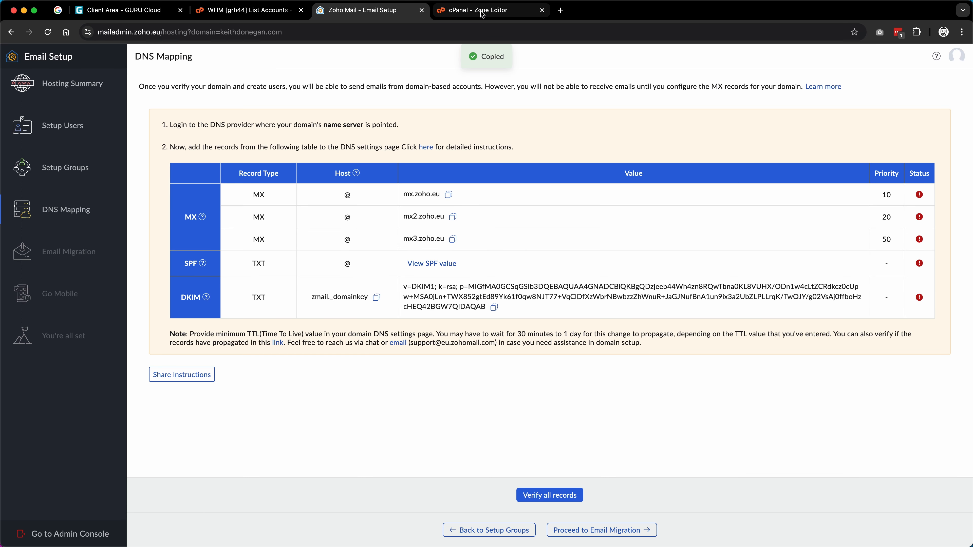
left_click(493, 12)
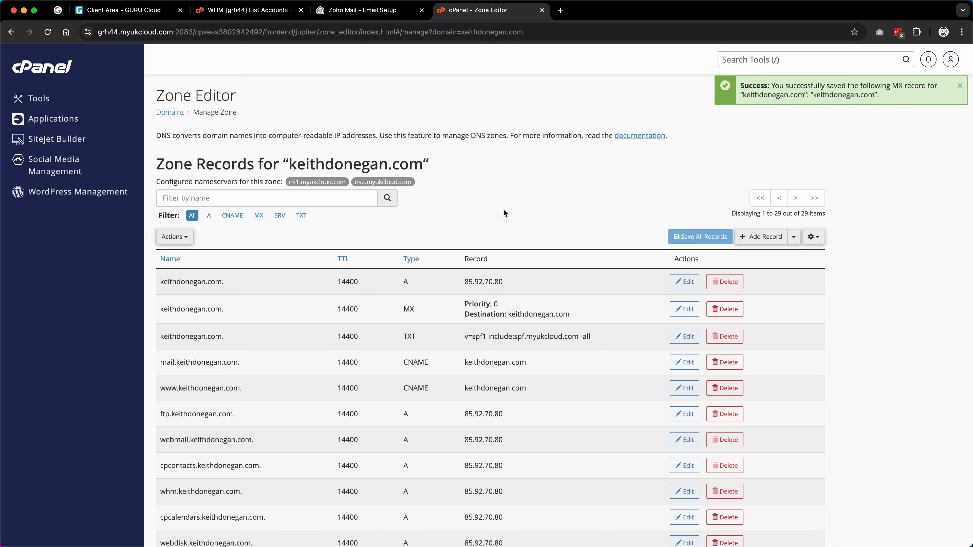
left_click(793, 236)
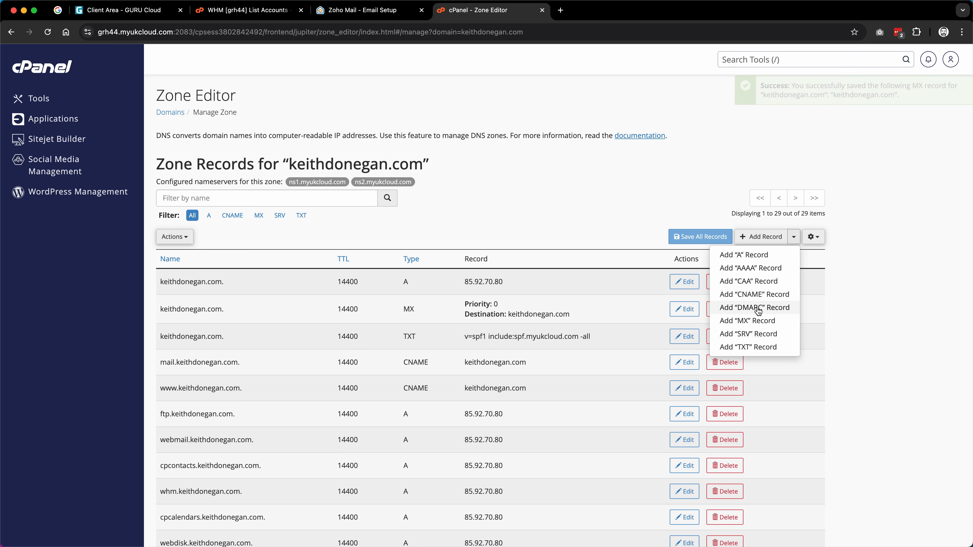
left_click(753, 321)
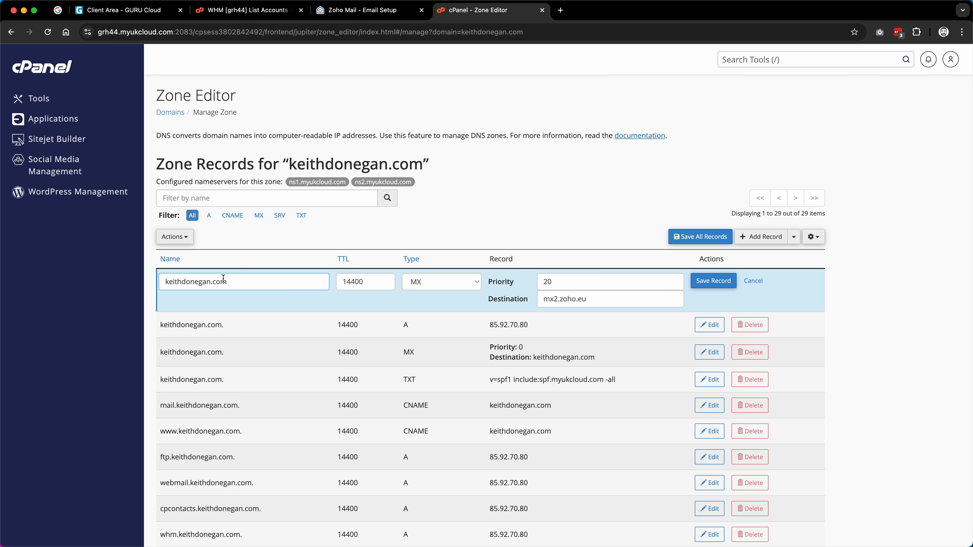
left_click(713, 281)
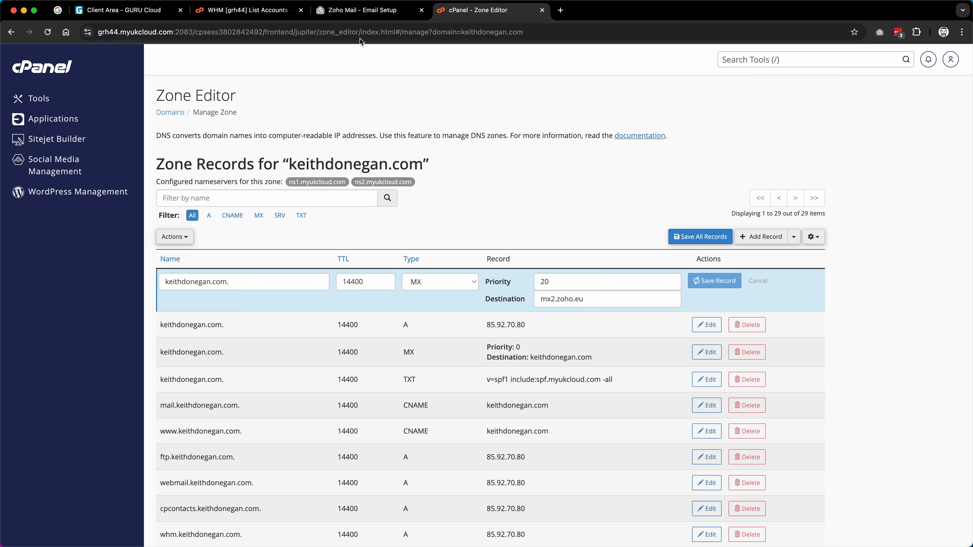
left_click(375, 11)
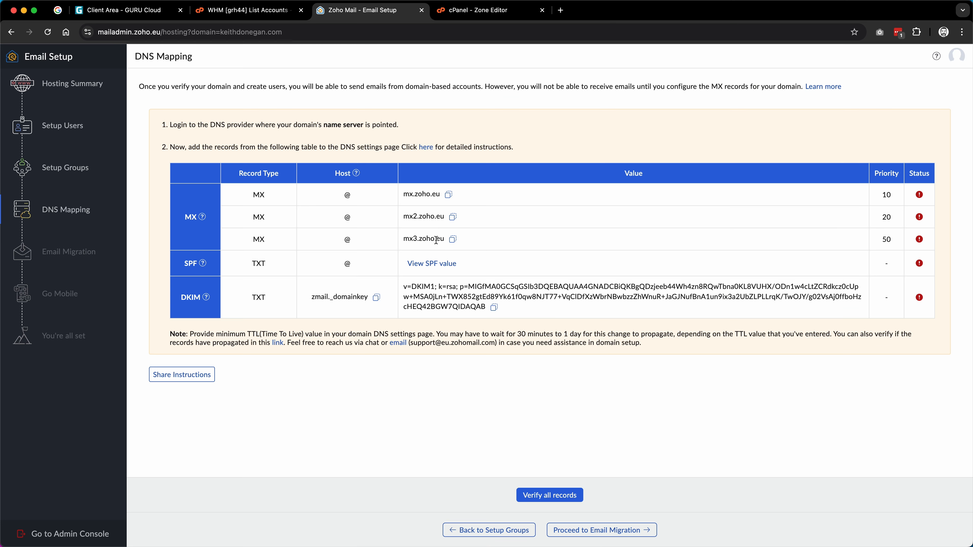
Step: Copy mx3.zoho.eu and save it as an MX record with priority 50
left_click(453, 240)
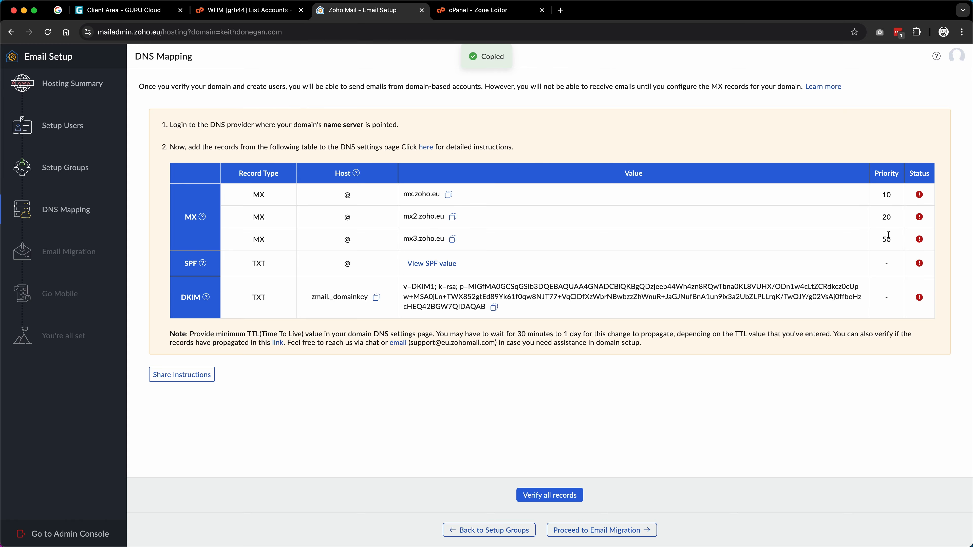
left_click(479, 16)
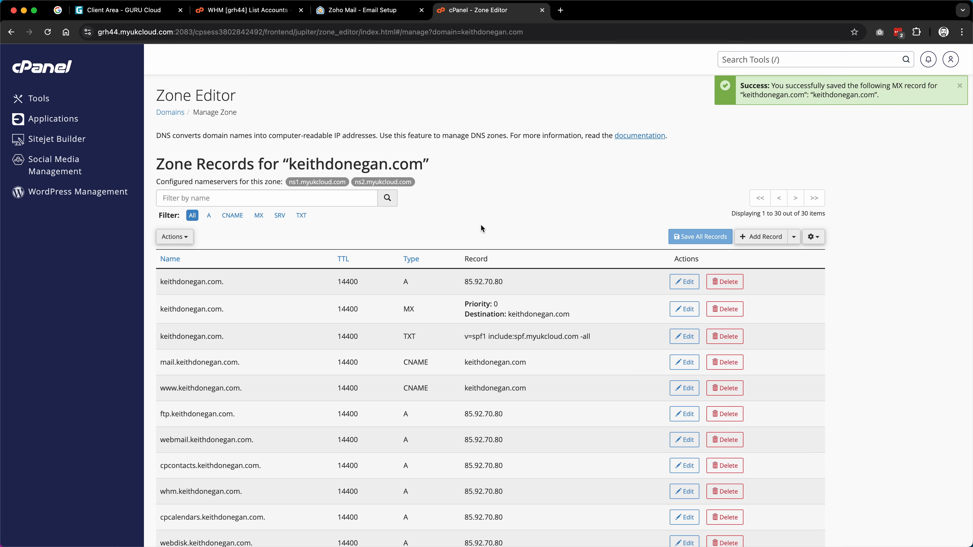
left_click(794, 237)
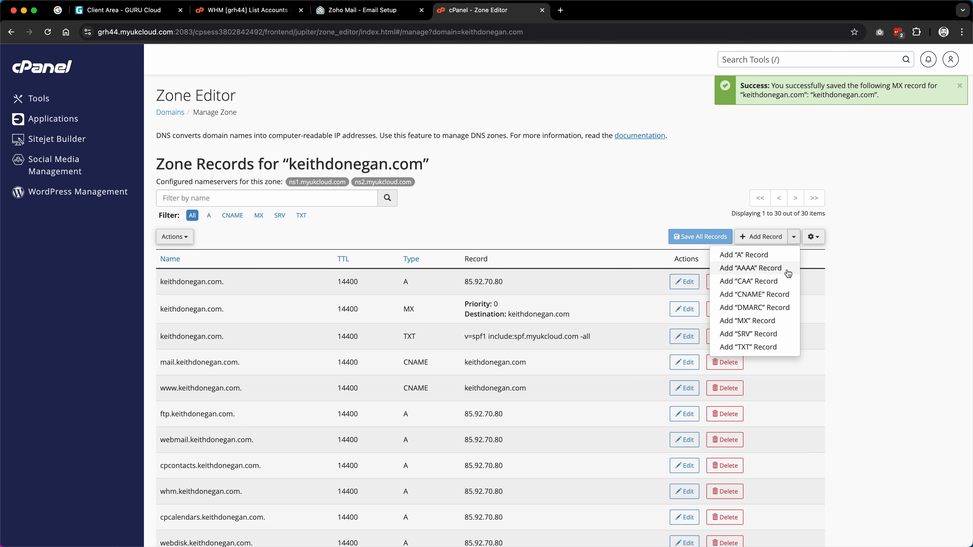
left_click(761, 322)
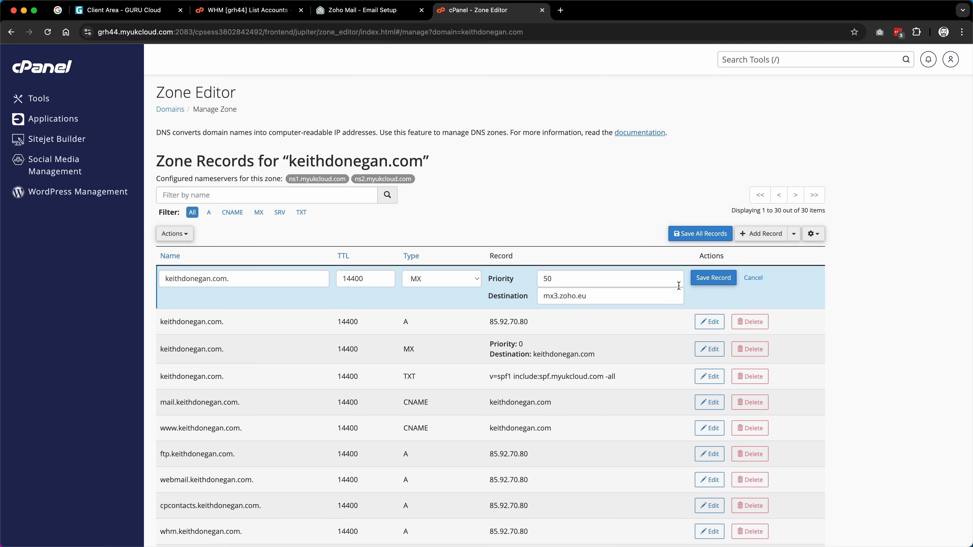
left_click(714, 281)
left_click(366, 12)
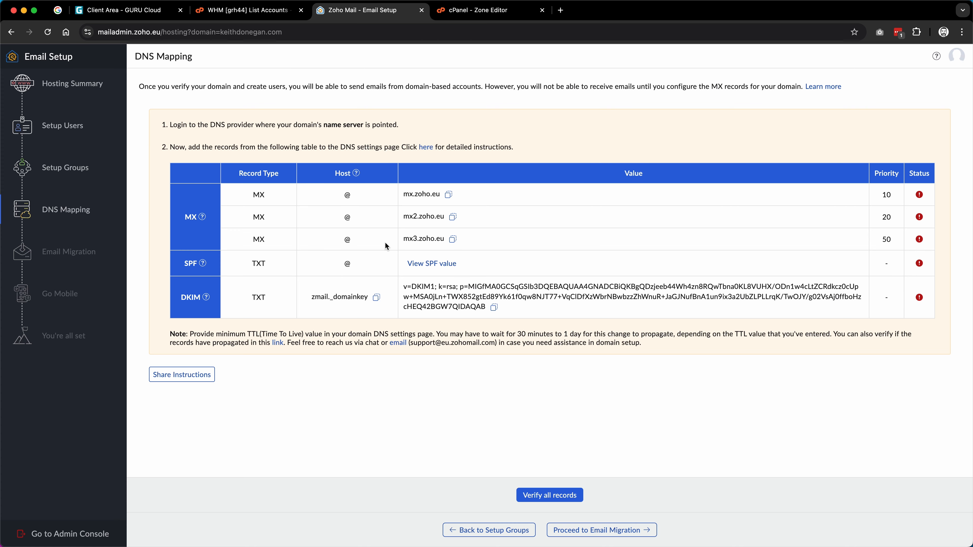
Step: Copy Zoho's merged SPF value combining zohomail.eu with the spf.myukcloud.com include
left_click(429, 264)
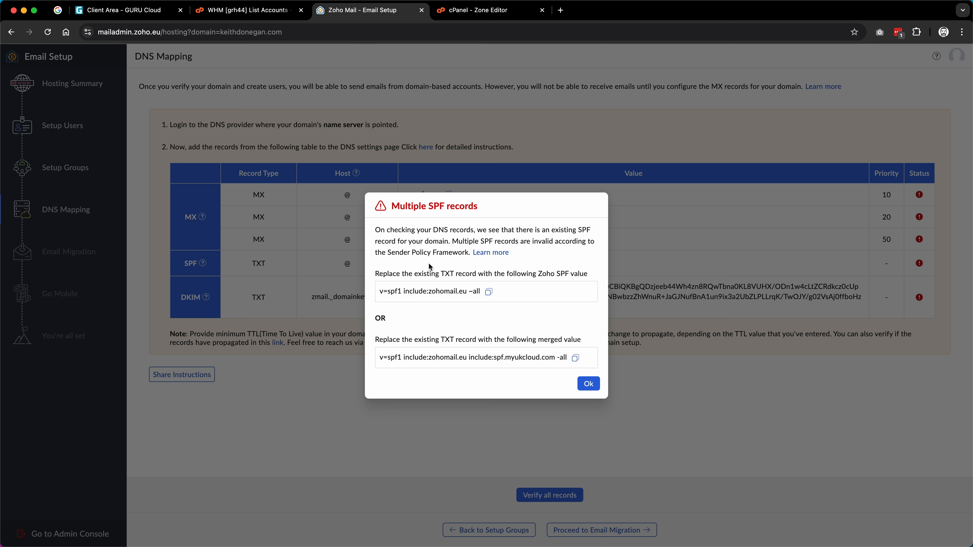
left_click(575, 358)
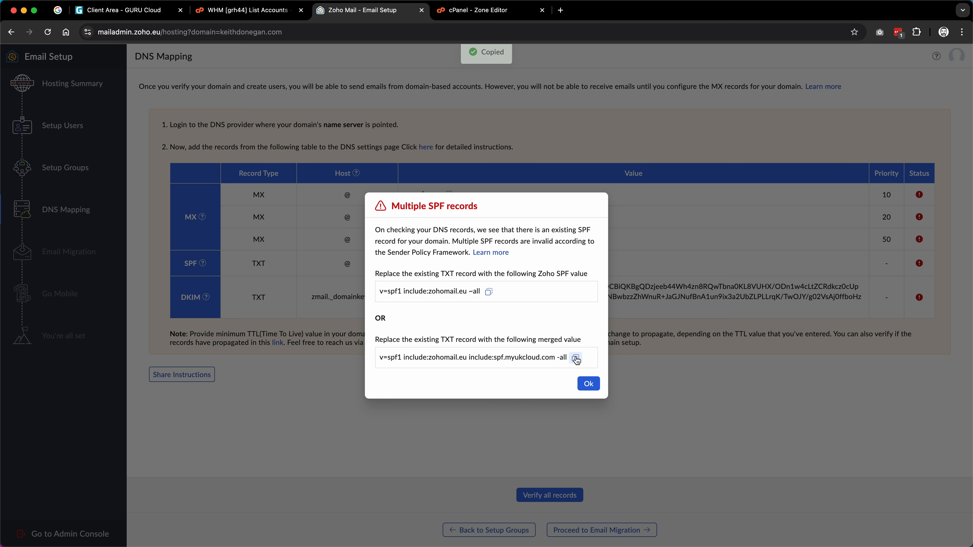
left_click(589, 384)
key("ctrl+Tab")
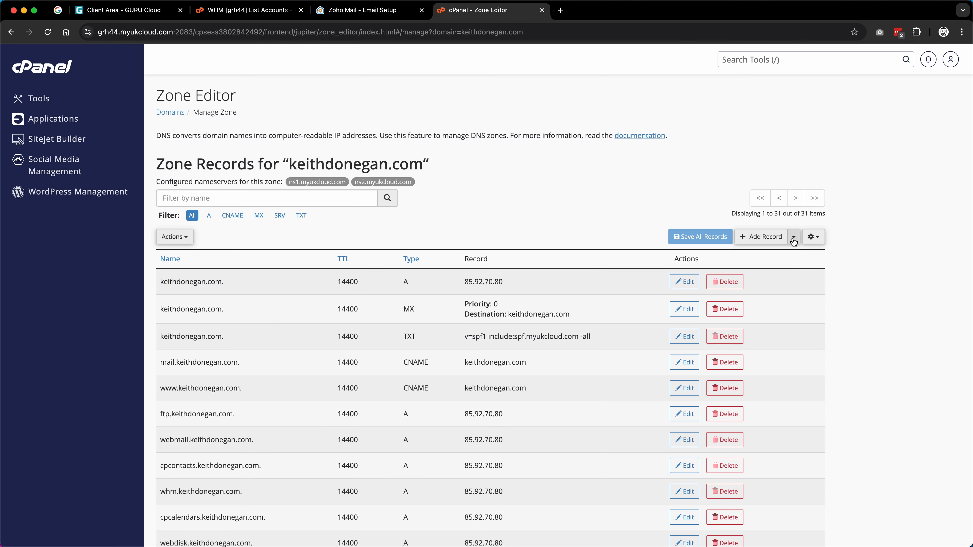
Step: Replace cPanel's SPF TXT value with v=spf1 include:zohomail.eu include:spf.myukcloud.com -all and save it
key("cmd+f")
type("sp")
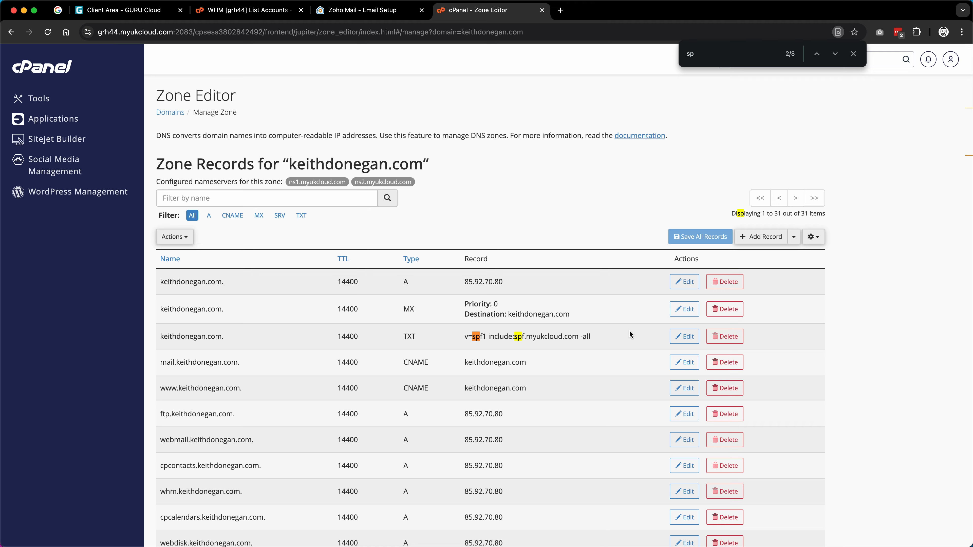
left_click(682, 336)
left_click(574, 343)
key("super+a")
key("super+v")
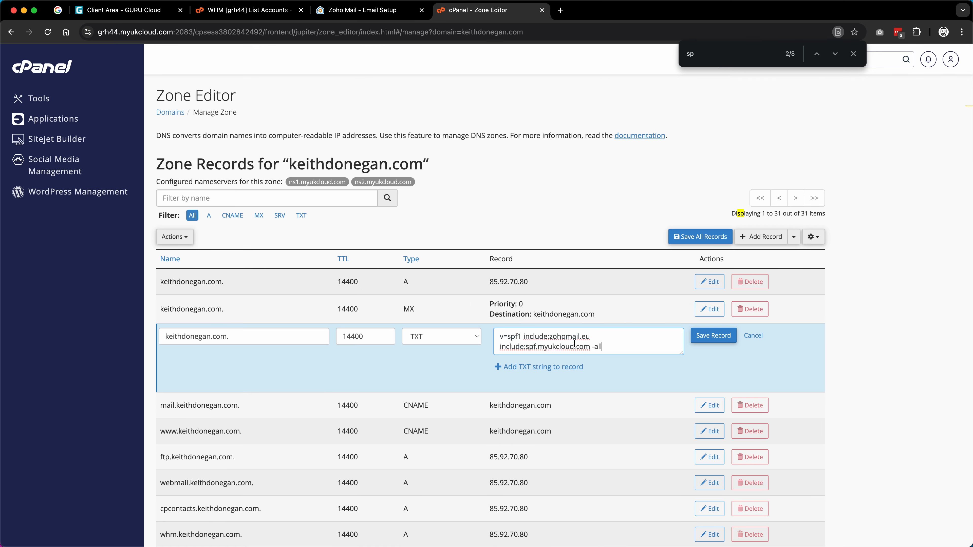
left_click(713, 335)
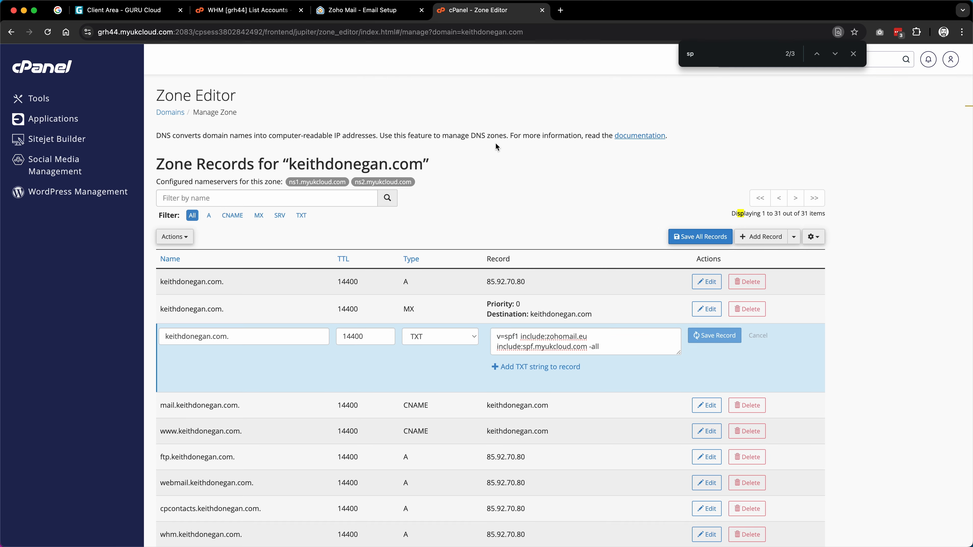
left_click(383, 14)
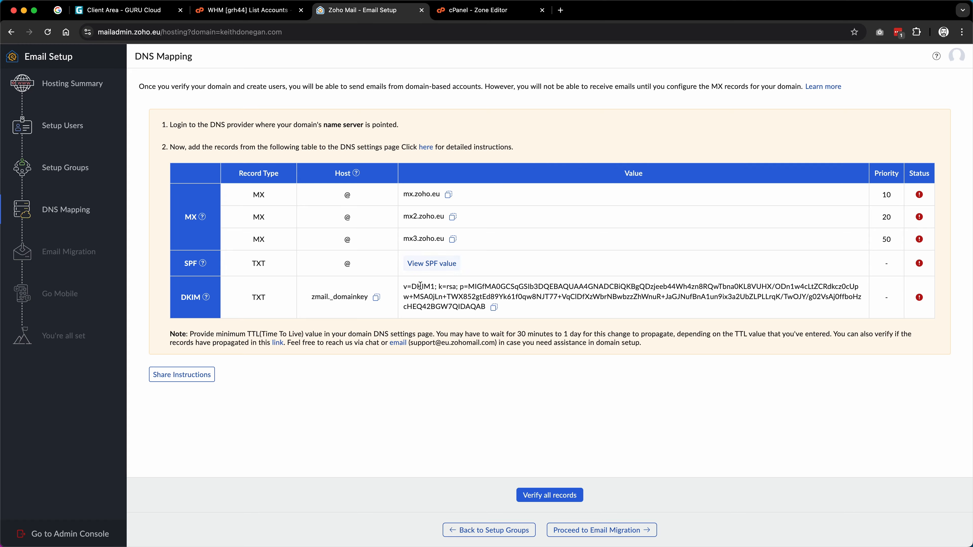
Step: Start a new TXT record in cPanel's Zone Editor containing Zoho's copied DKIM key
left_click(494, 307)
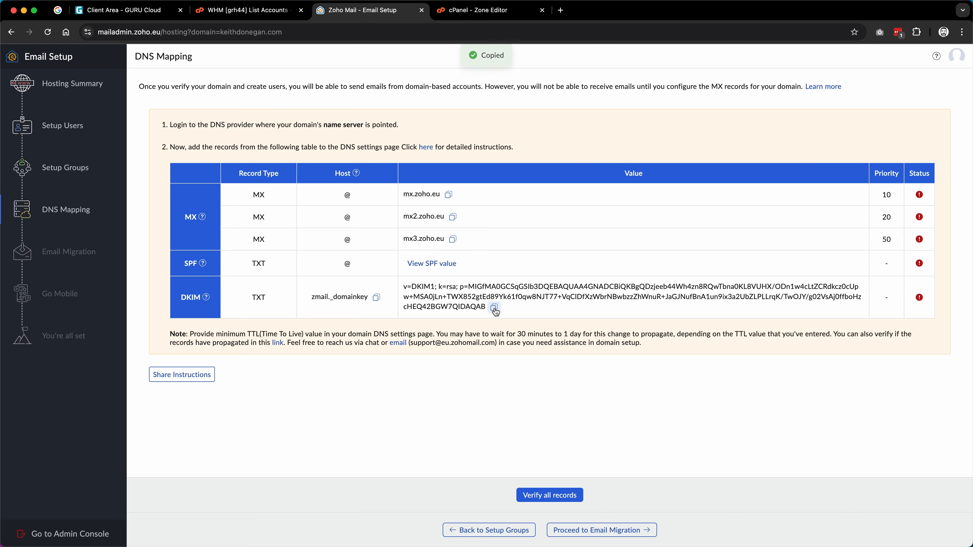
left_click(491, 10)
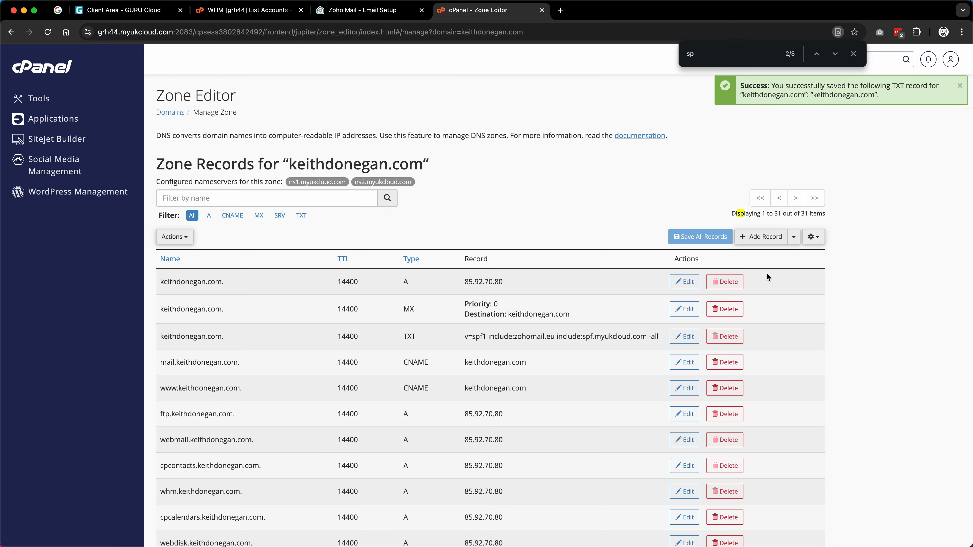
left_click(794, 237)
left_click(748, 347)
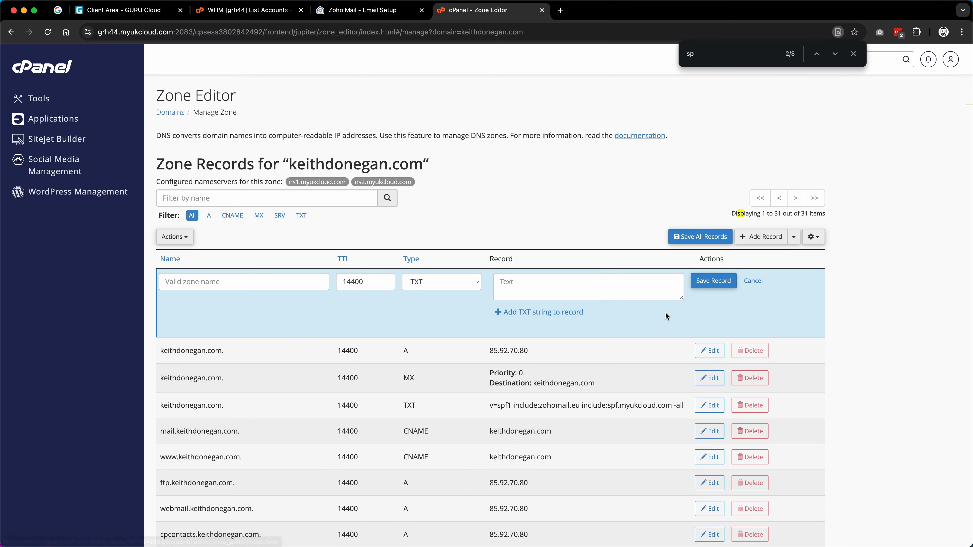
key("super+v")
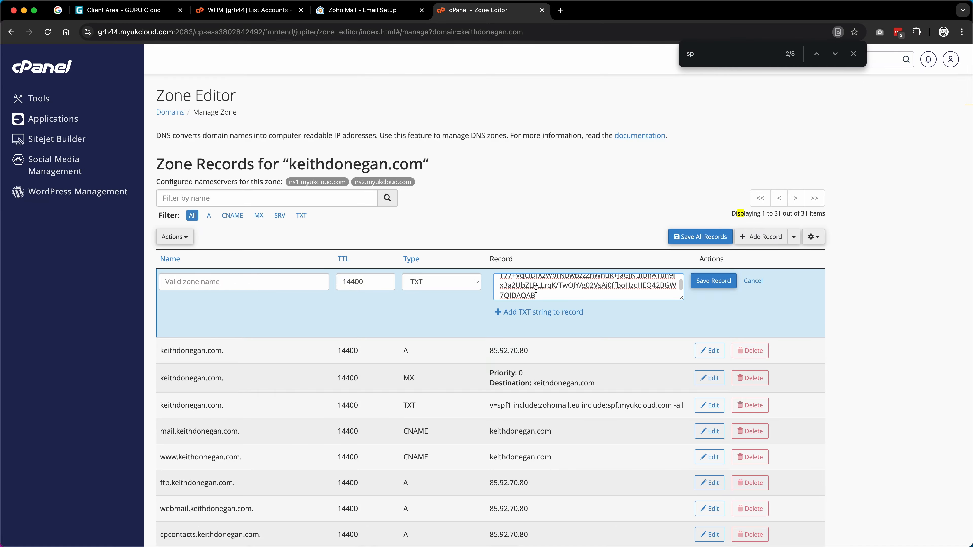
left_click_drag(682, 298, 682, 357)
Step: Name the new record zmail._domainkey using Zoho's host name and save the DKIM TXT record
left_click(349, 10)
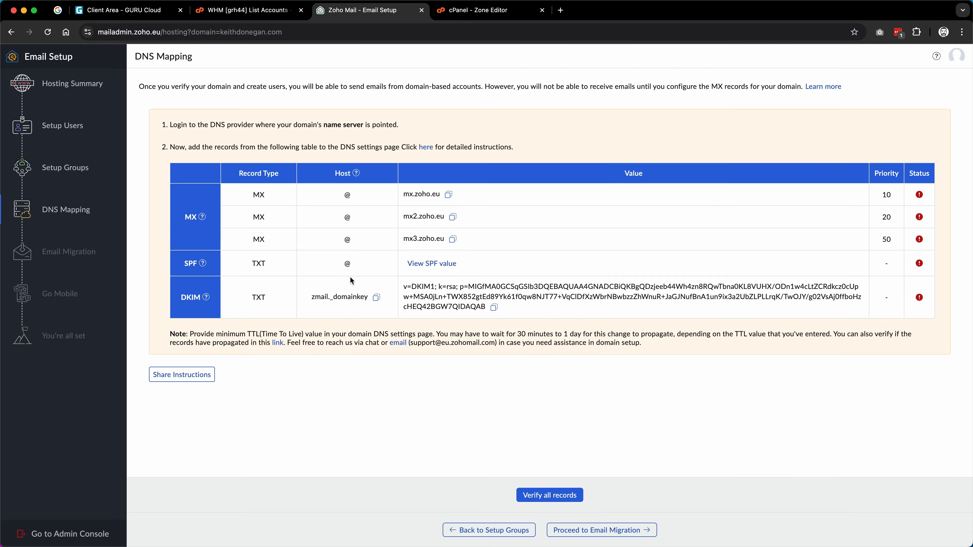
left_click(376, 297)
left_click(477, 10)
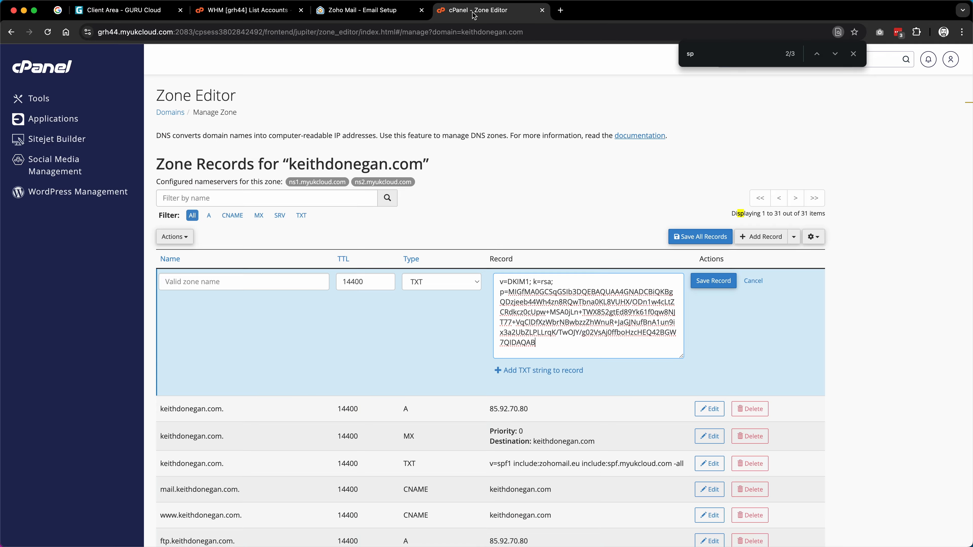
left_click(256, 282)
left_click(270, 263)
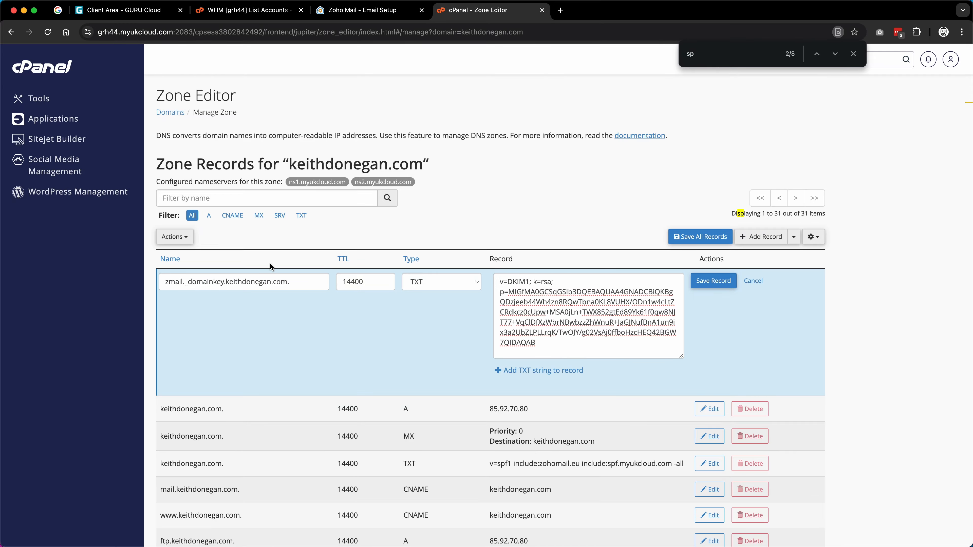
left_click(384, 16)
left_click(484, 14)
left_click(713, 281)
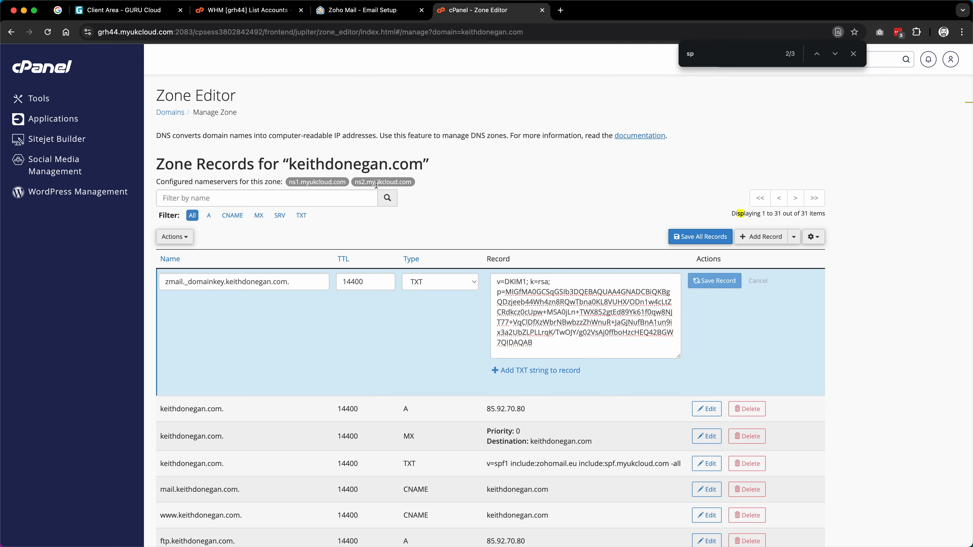
left_click(853, 53)
left_click(348, 16)
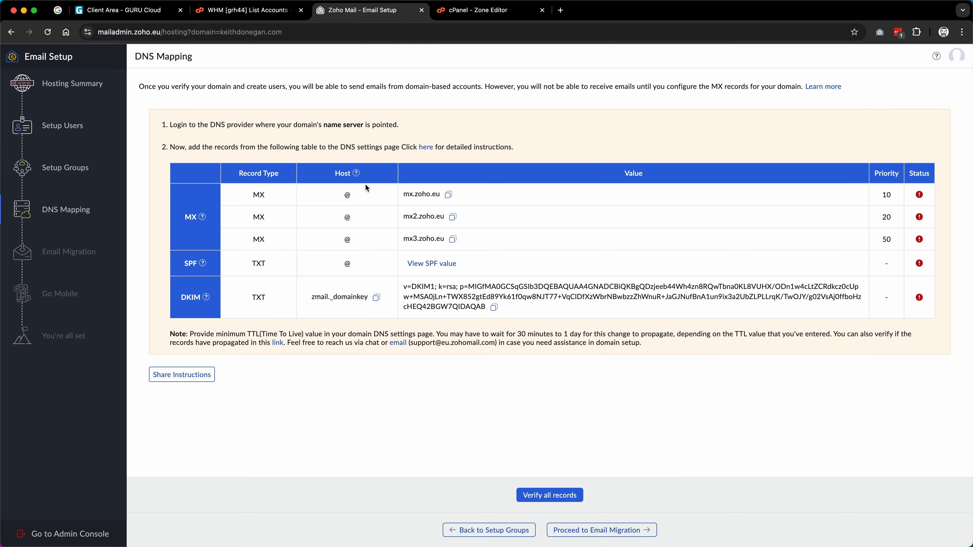
Step: Run Zoho's DNS record verification twice, dismissing the propagation notice in between
left_click(573, 496)
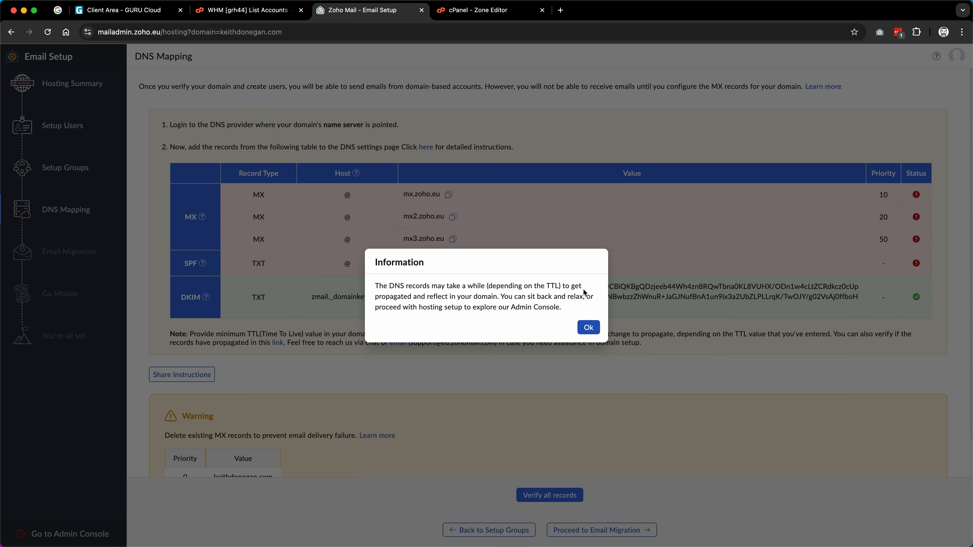
left_click(589, 328)
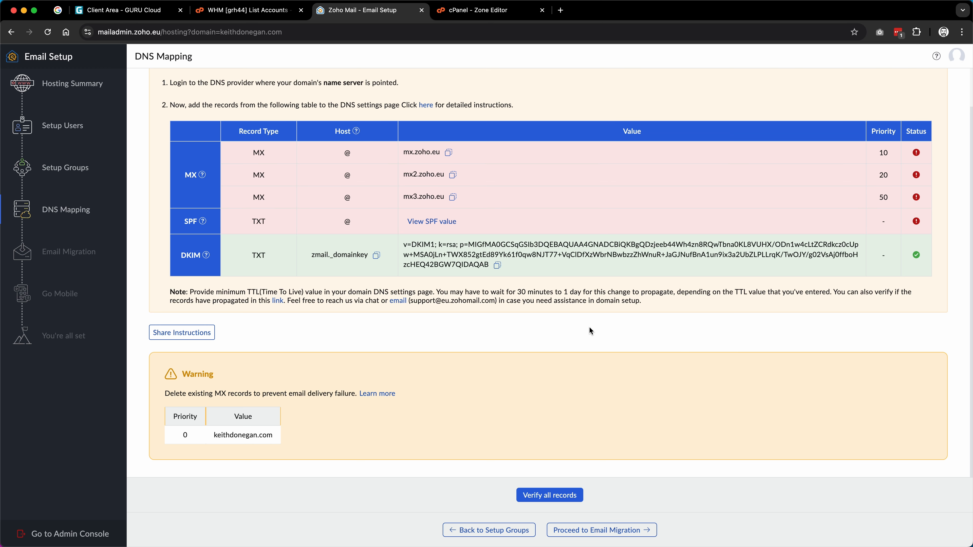
scroll(589, 330, "up", 2)
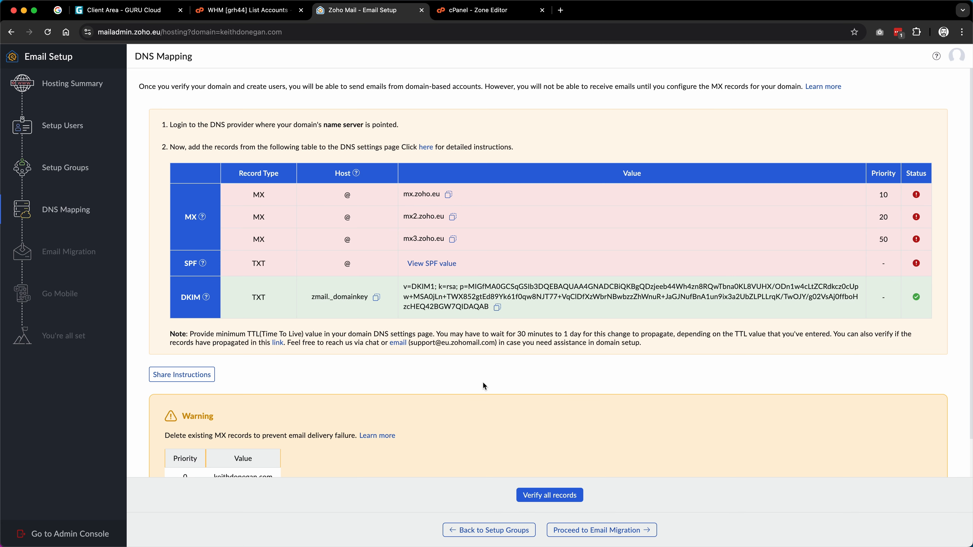
scroll(483, 382, "down", 2)
scroll(483, 383, "up", 2)
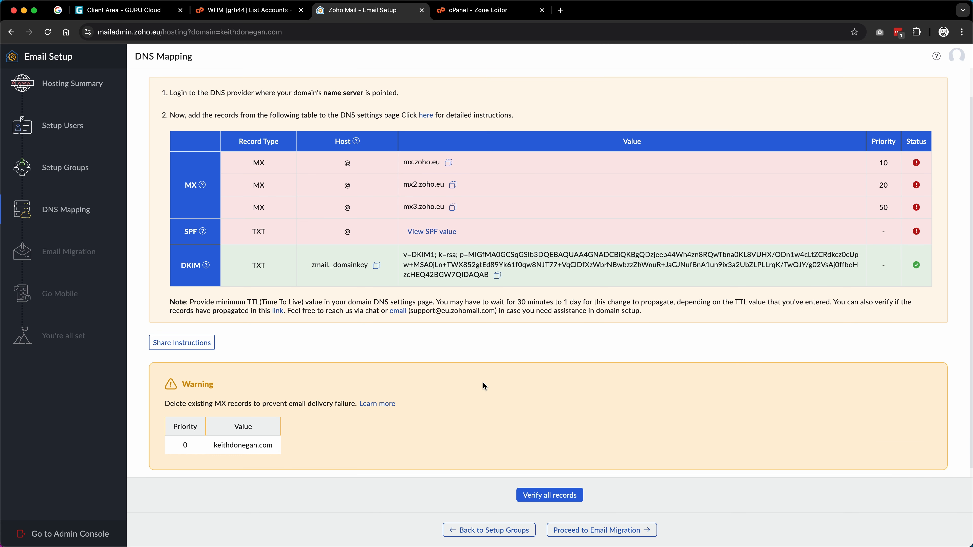
scroll(483, 382, "down", 2)
scroll(482, 382, "up", 2)
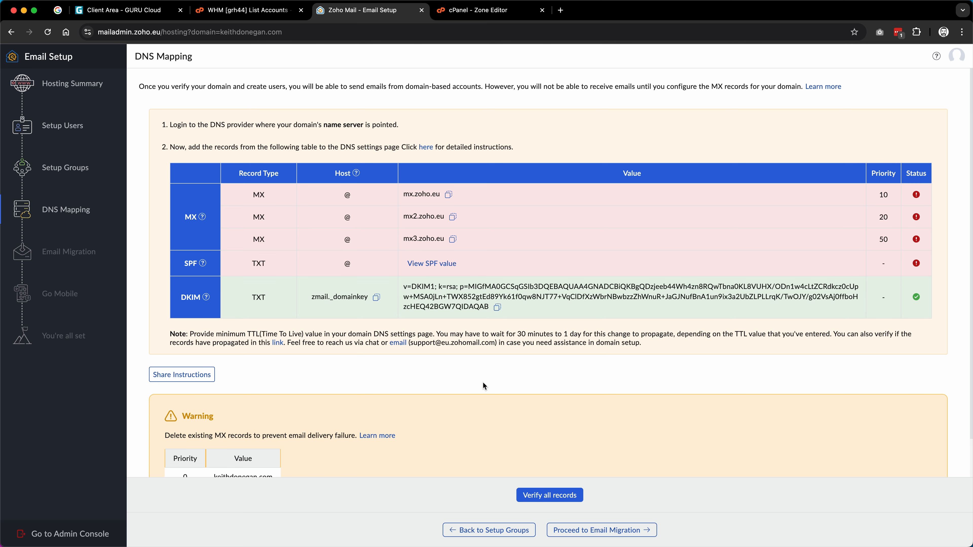
left_click(545, 499)
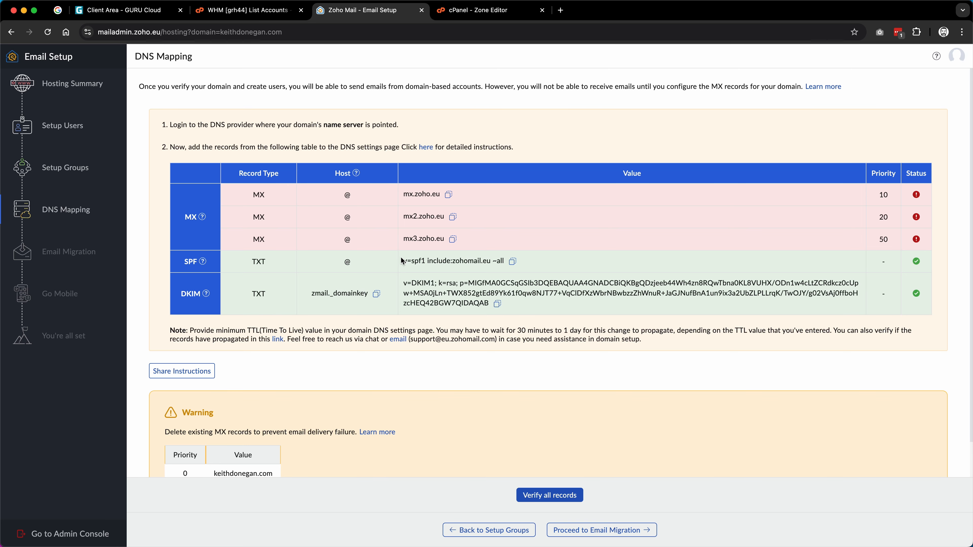
scroll(463, 418, "down", 2)
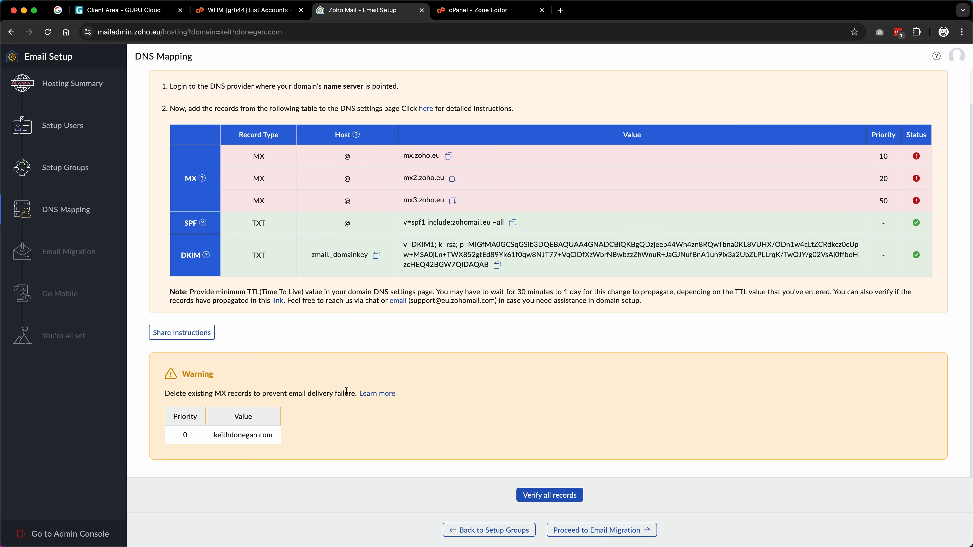
Step: Delete the old priority-0 MX record from the cPanel zone and confirm
left_click(479, 10)
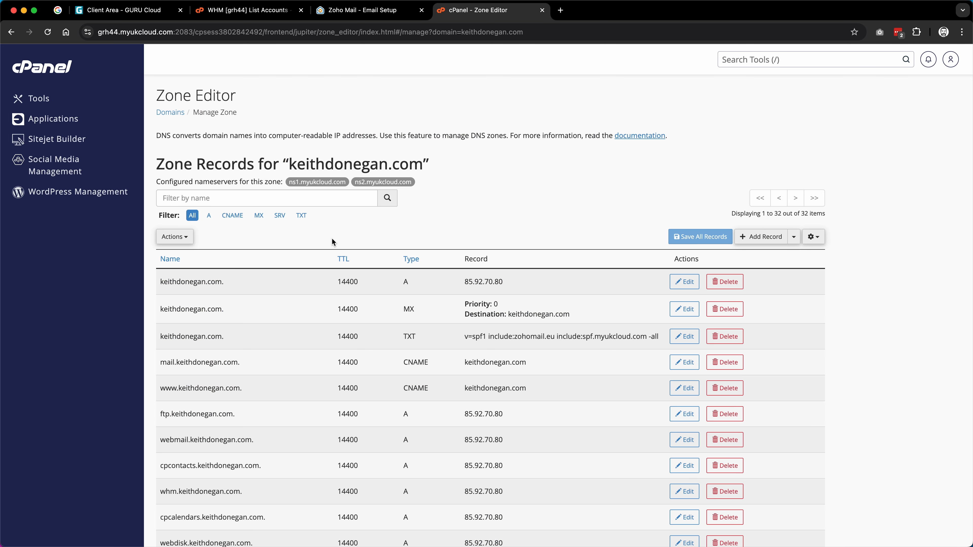
left_click(732, 311)
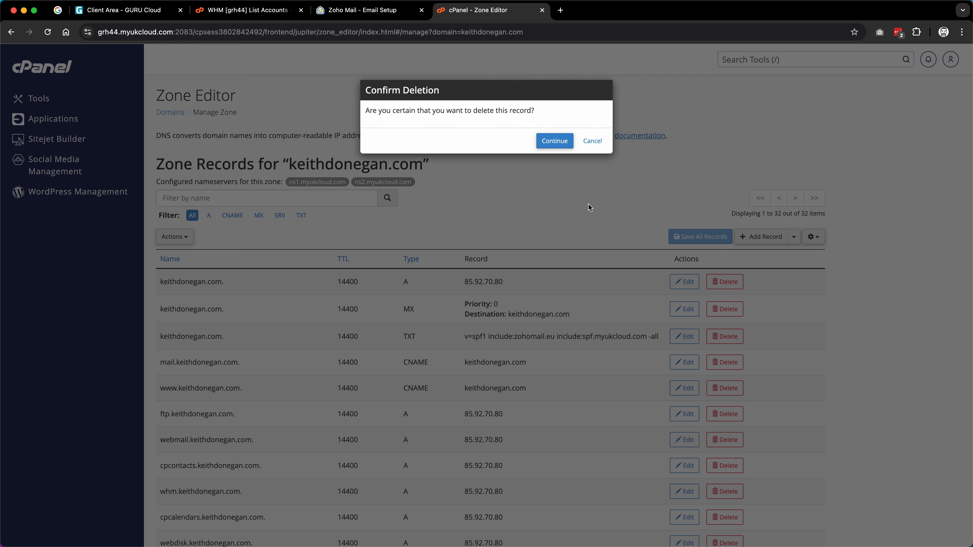
left_click(555, 141)
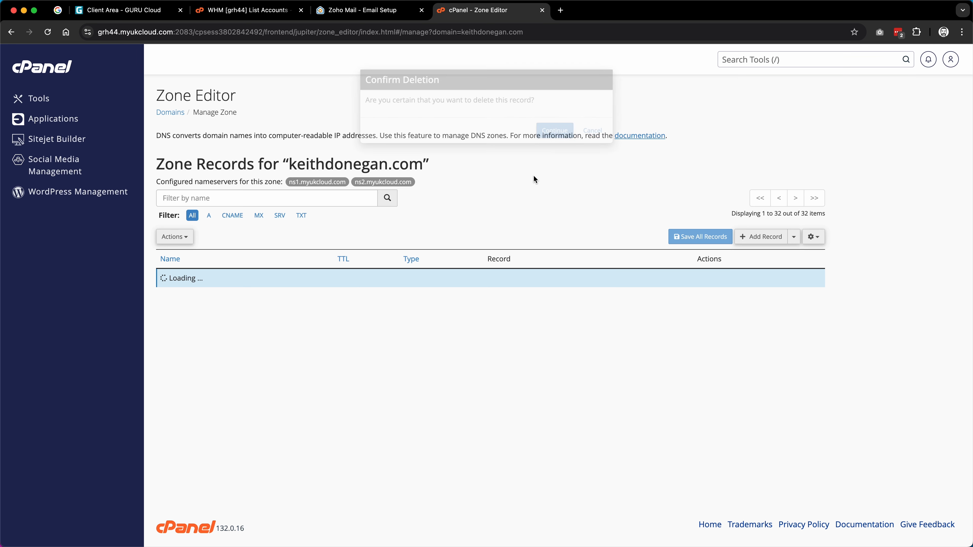
left_click(360, 10)
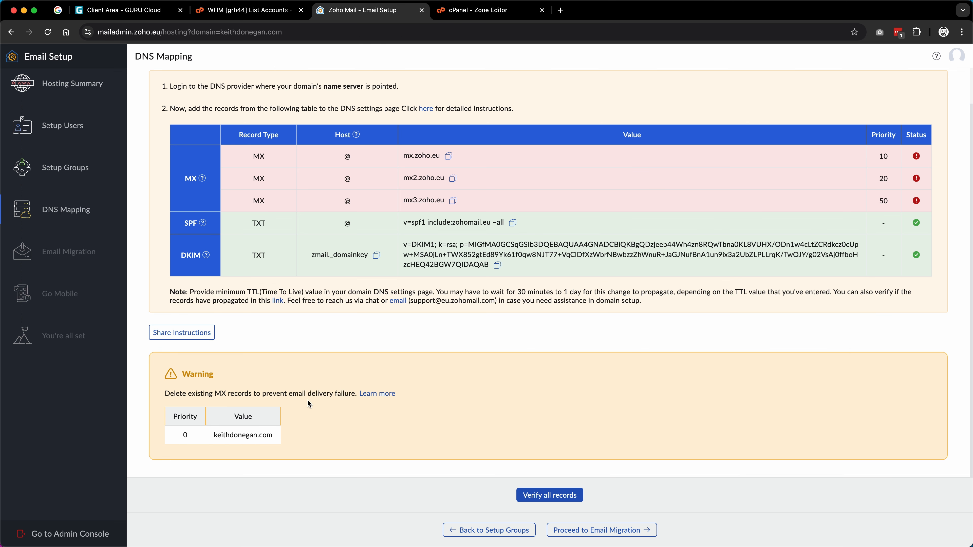
Step: Verify all records, proceed through Email Migration, Go Mobile and Setup Completion, then open the inbox
left_click(549, 496)
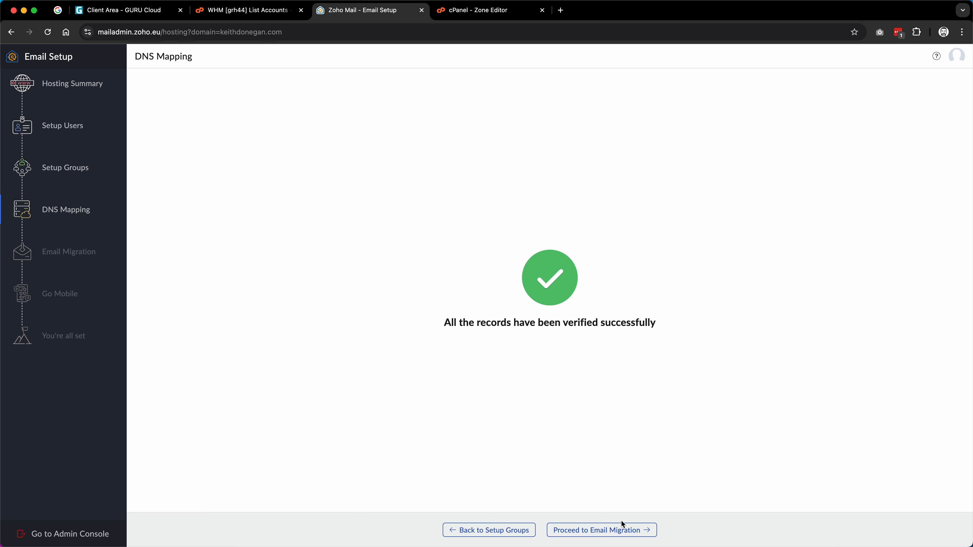
left_click(613, 530)
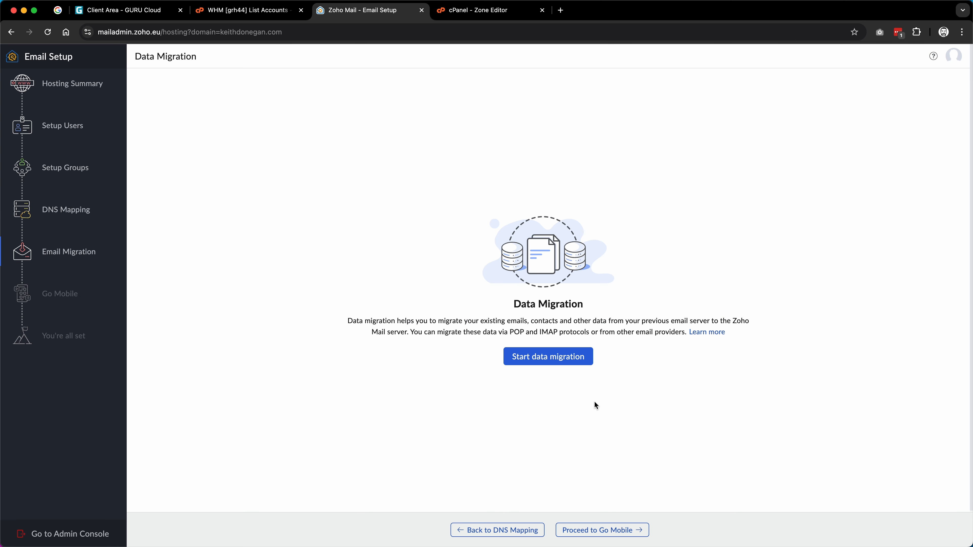
left_click(623, 530)
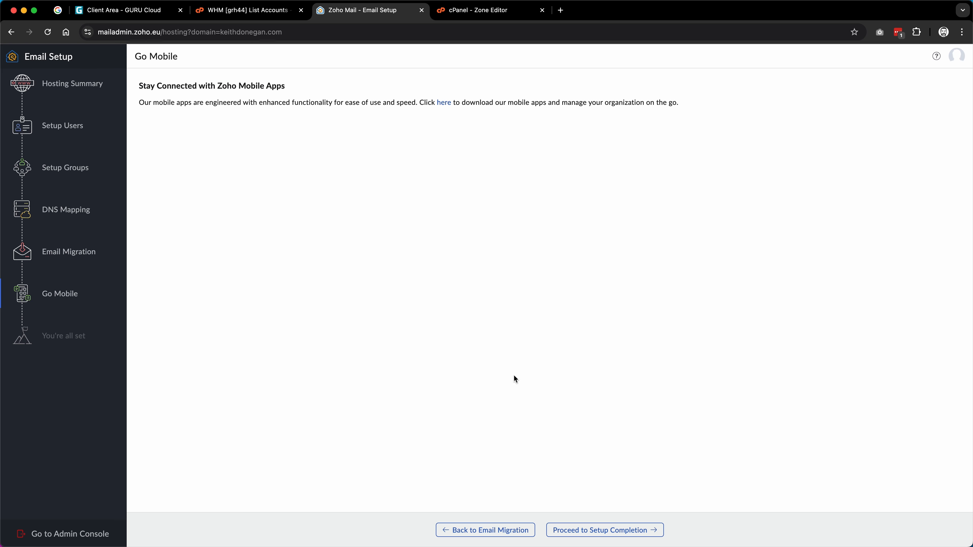
left_click(598, 530)
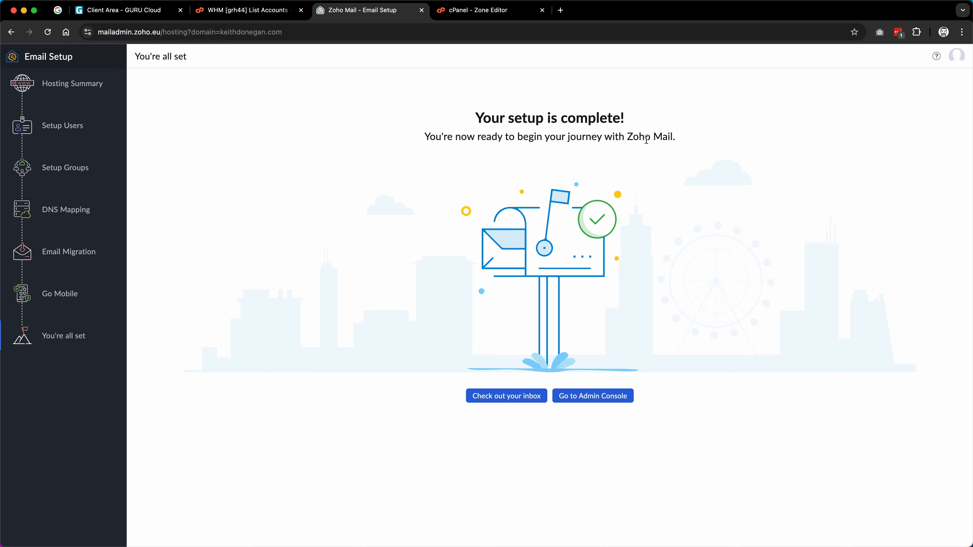
left_click(501, 397)
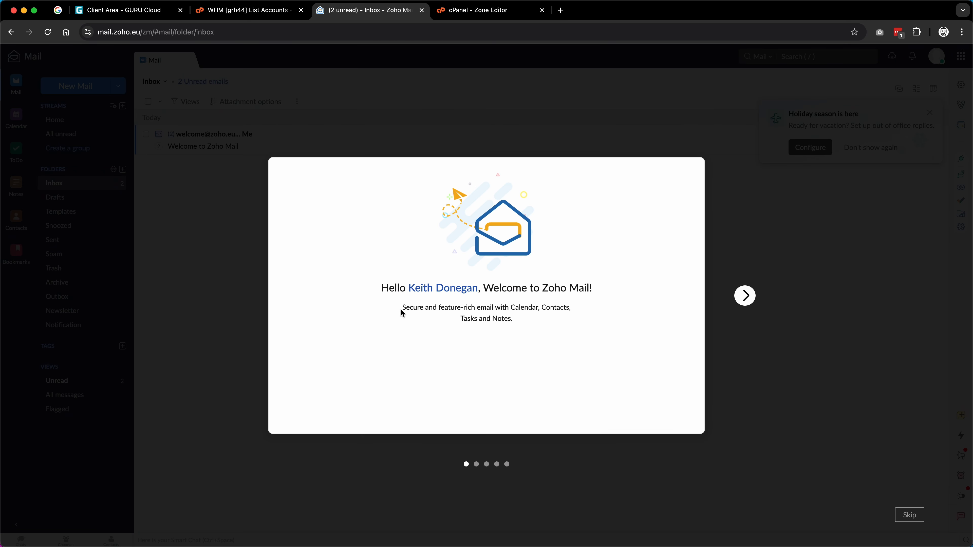
Step: Skip through the four welcome tour slides, then start addressing a Gmail message to the new domain
left_click(745, 296)
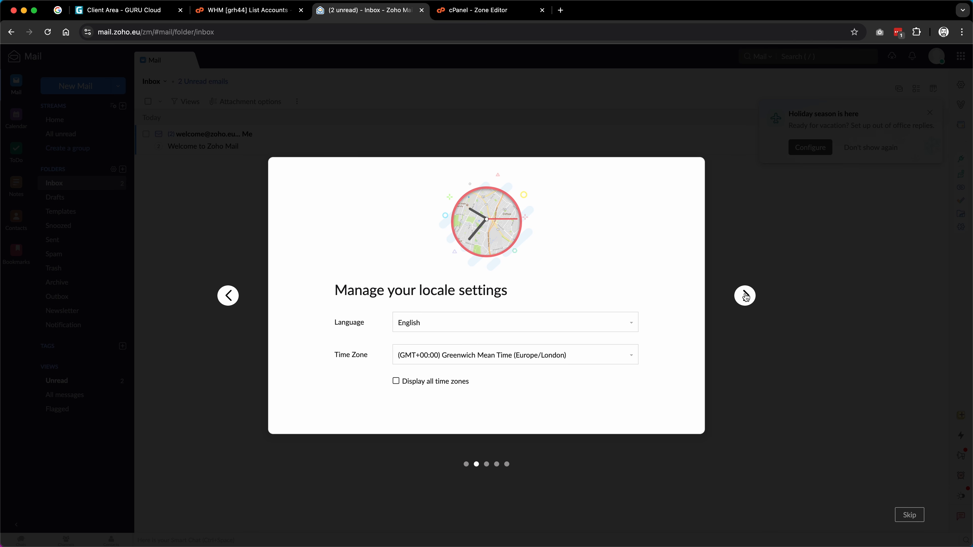
left_click(745, 296)
left_click(745, 295)
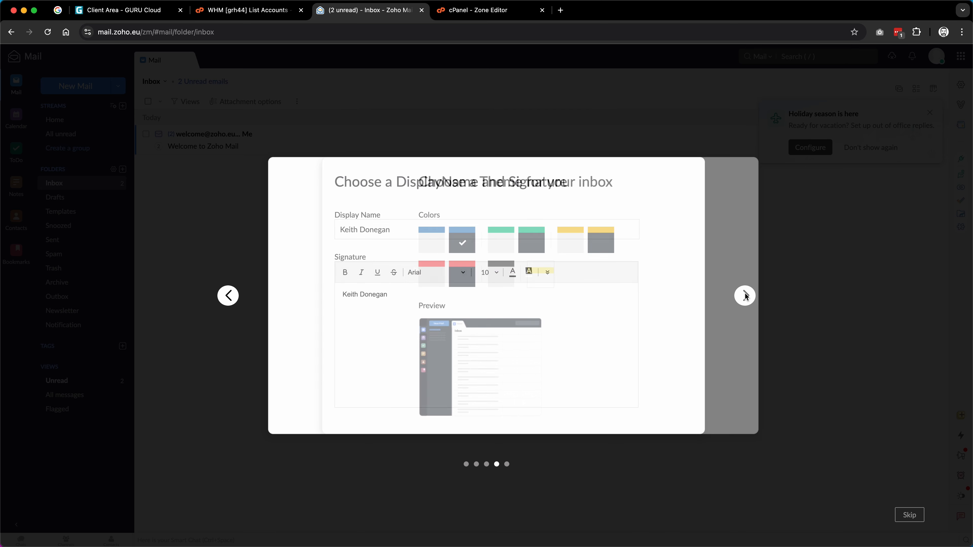
left_click(745, 296)
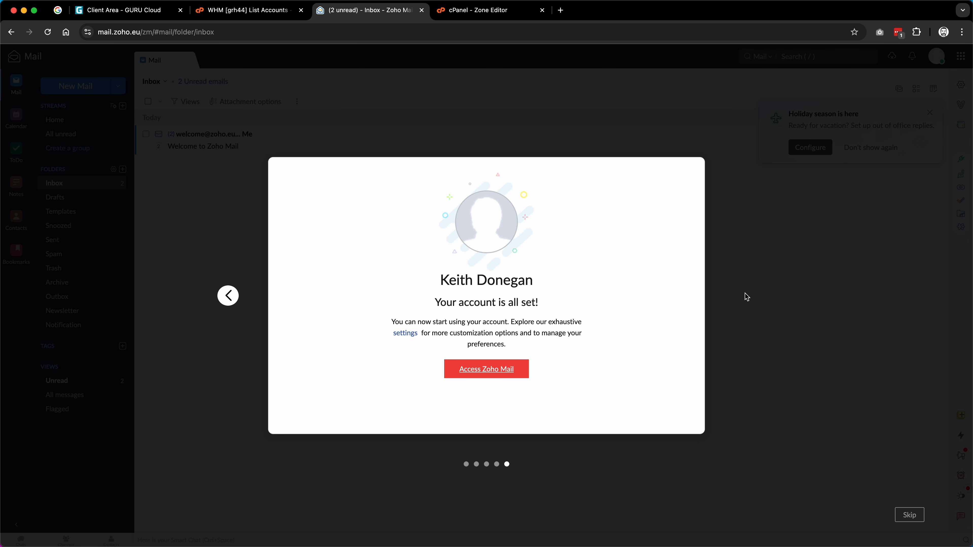
left_click(905, 515)
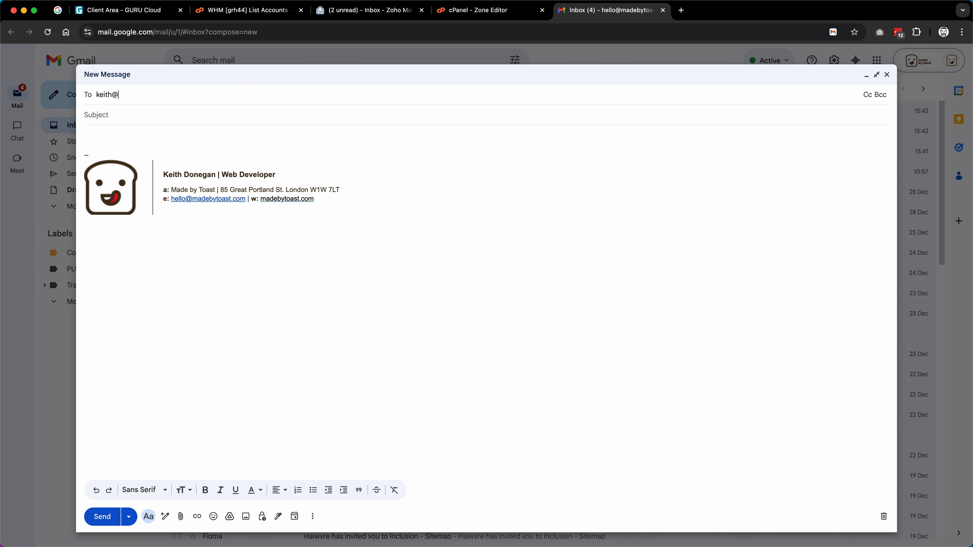
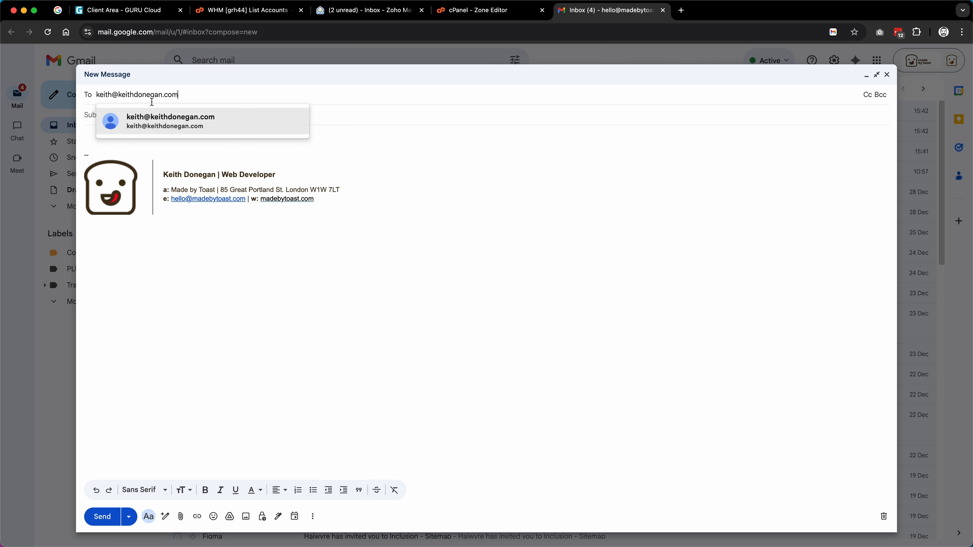
Step: Send a Gmail test email titled 'Testing....' saying 'Hello there', then open Zoho's Welcome message
left_click(144, 124)
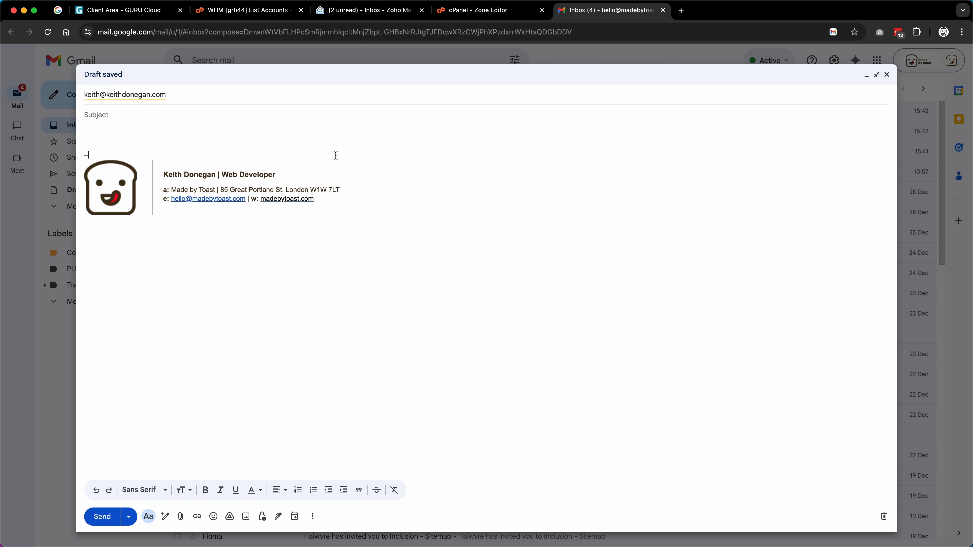
left_click(139, 116)
type("Testing....")
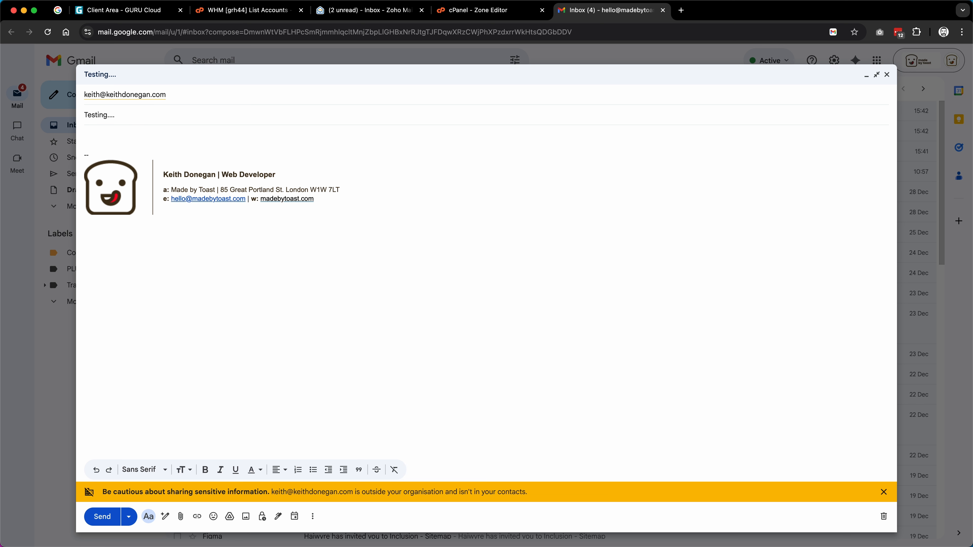
left_click(128, 132)
type("Hello there!")
left_click(102, 518)
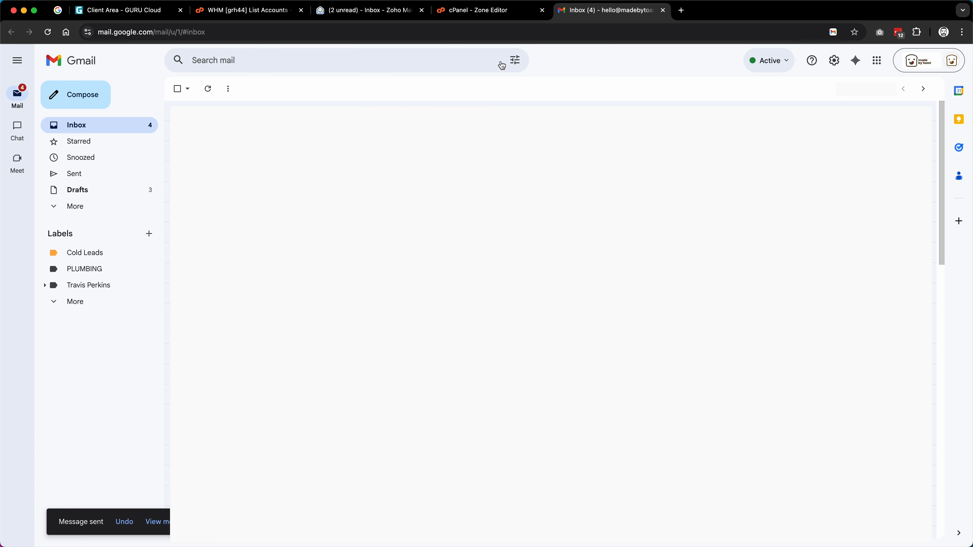
left_click(382, 13)
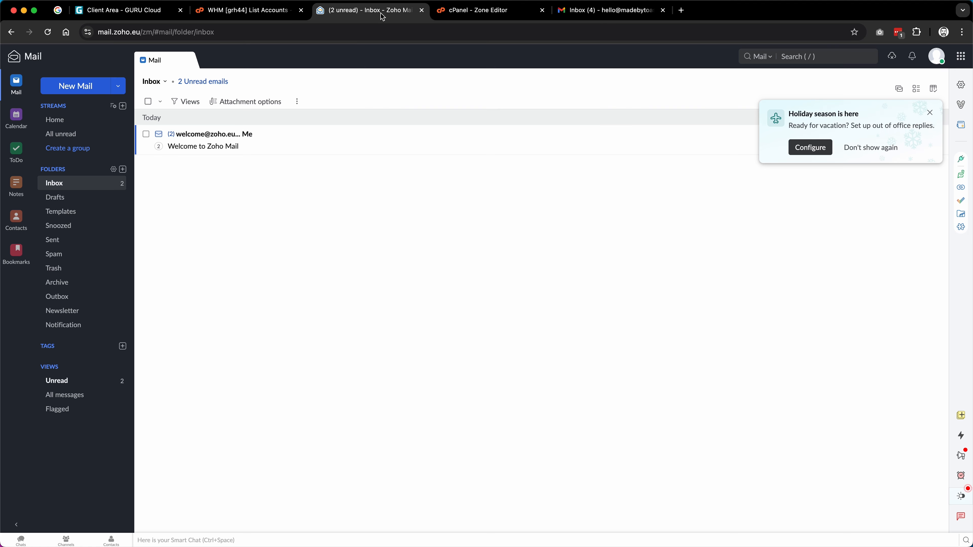
left_click(250, 147)
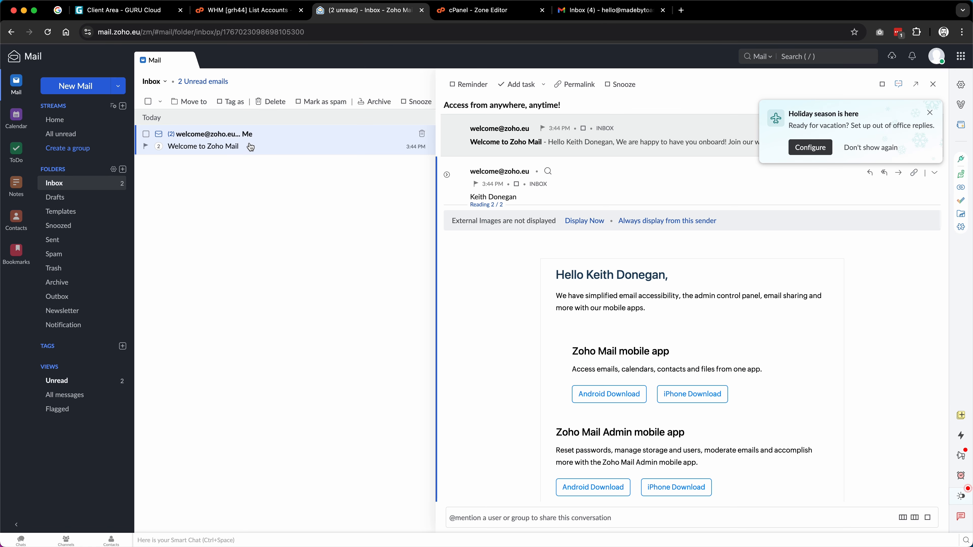
Step: Dismiss the holiday popup and close the message so 'Testing....' appears in the inbox
left_click(930, 114)
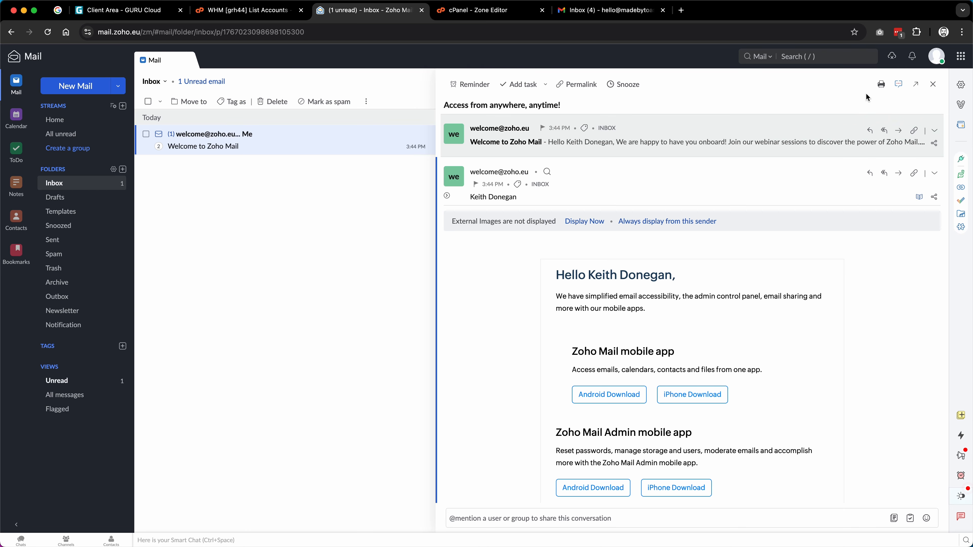
left_click(933, 83)
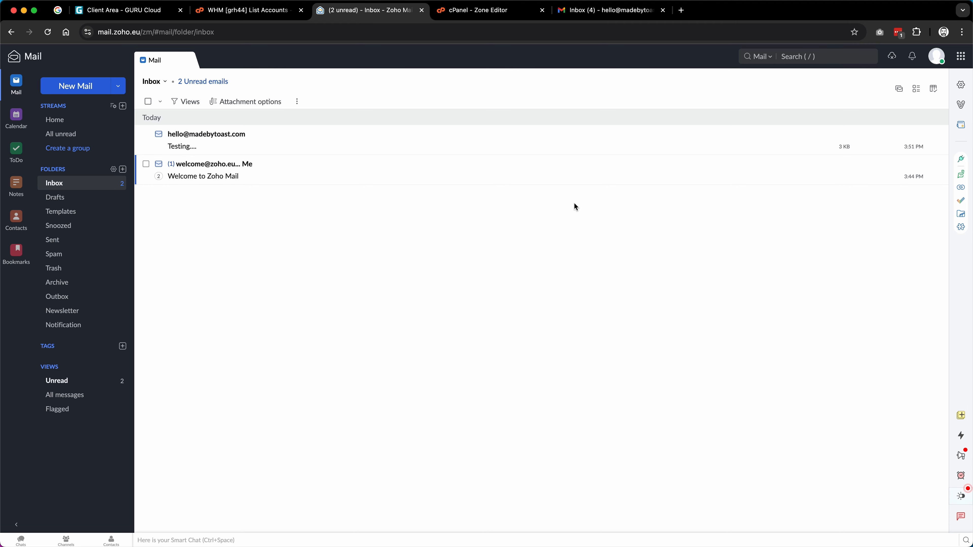